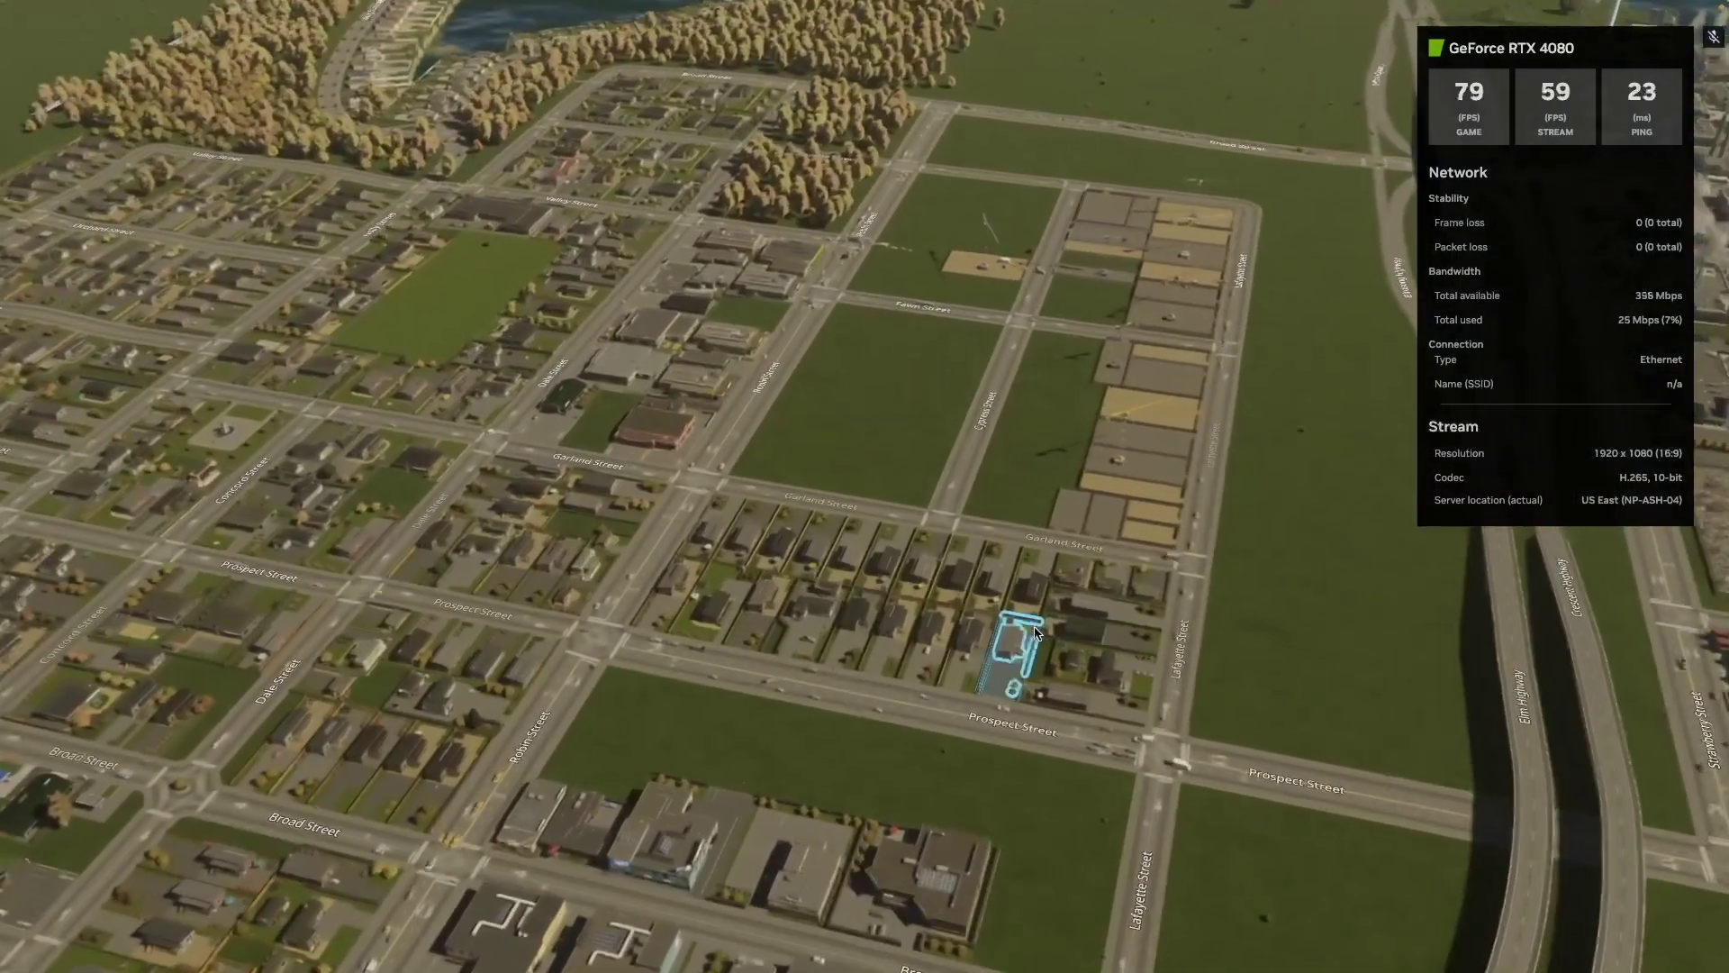
scroll(1035, 631, up, 5)
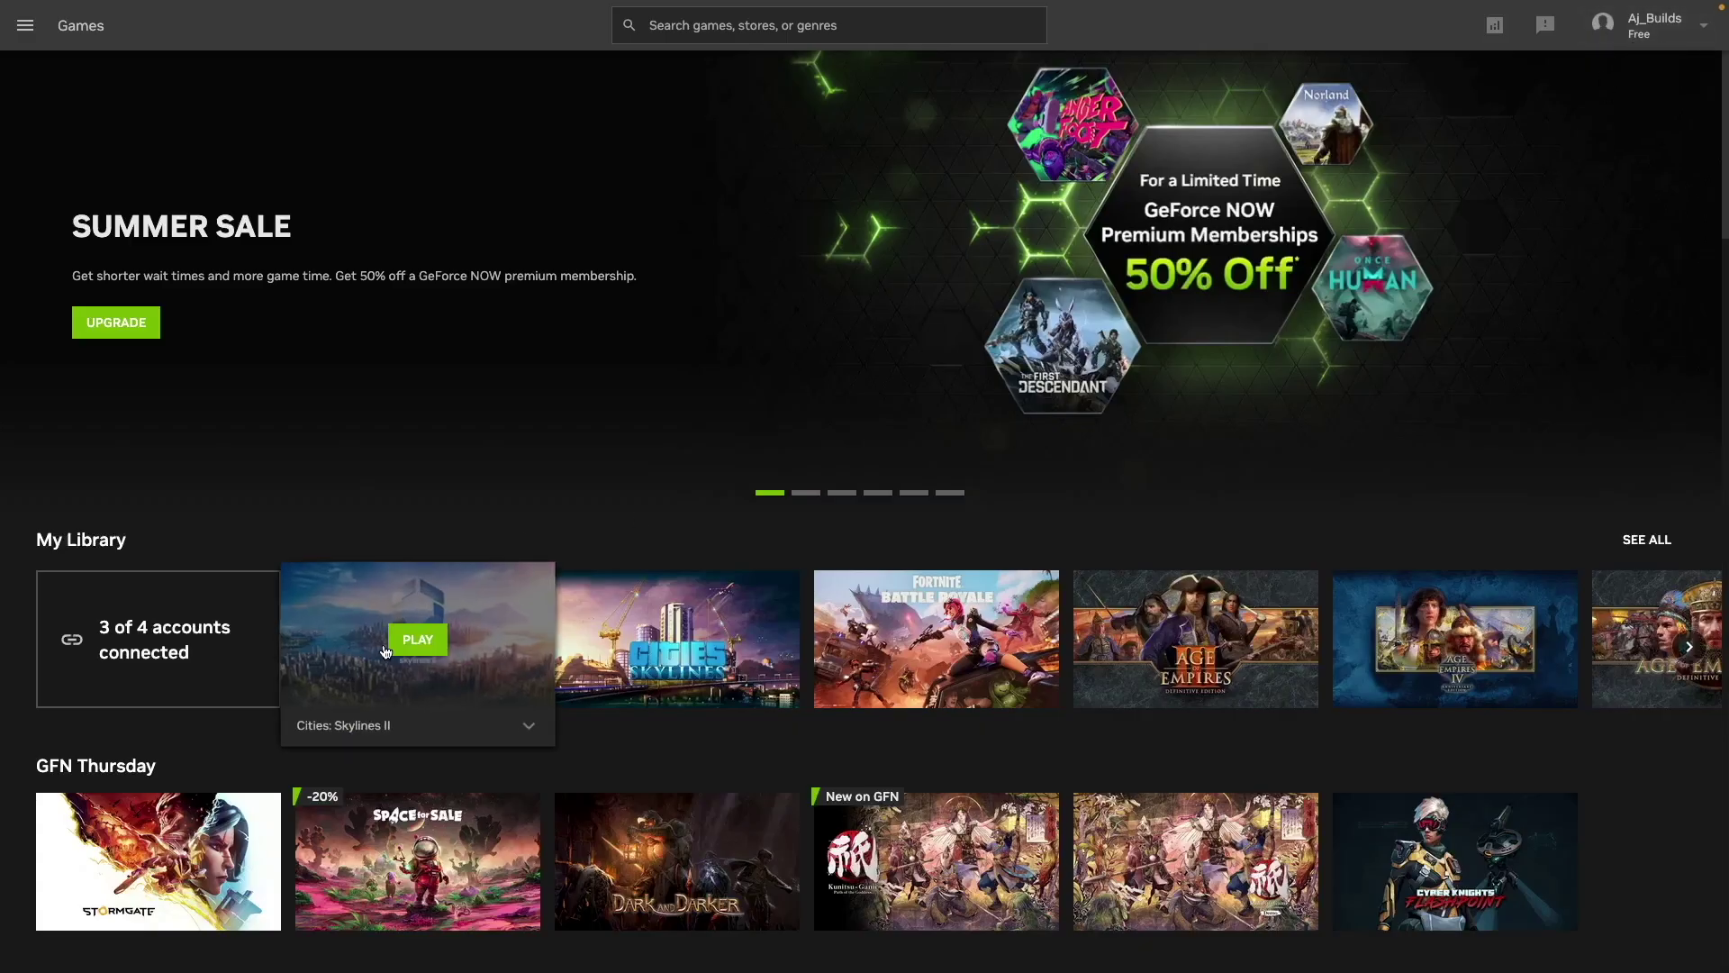
Step: Launch Cities: Skylines II from the GeForce NOW library to stream Boom Town
click(406, 644)
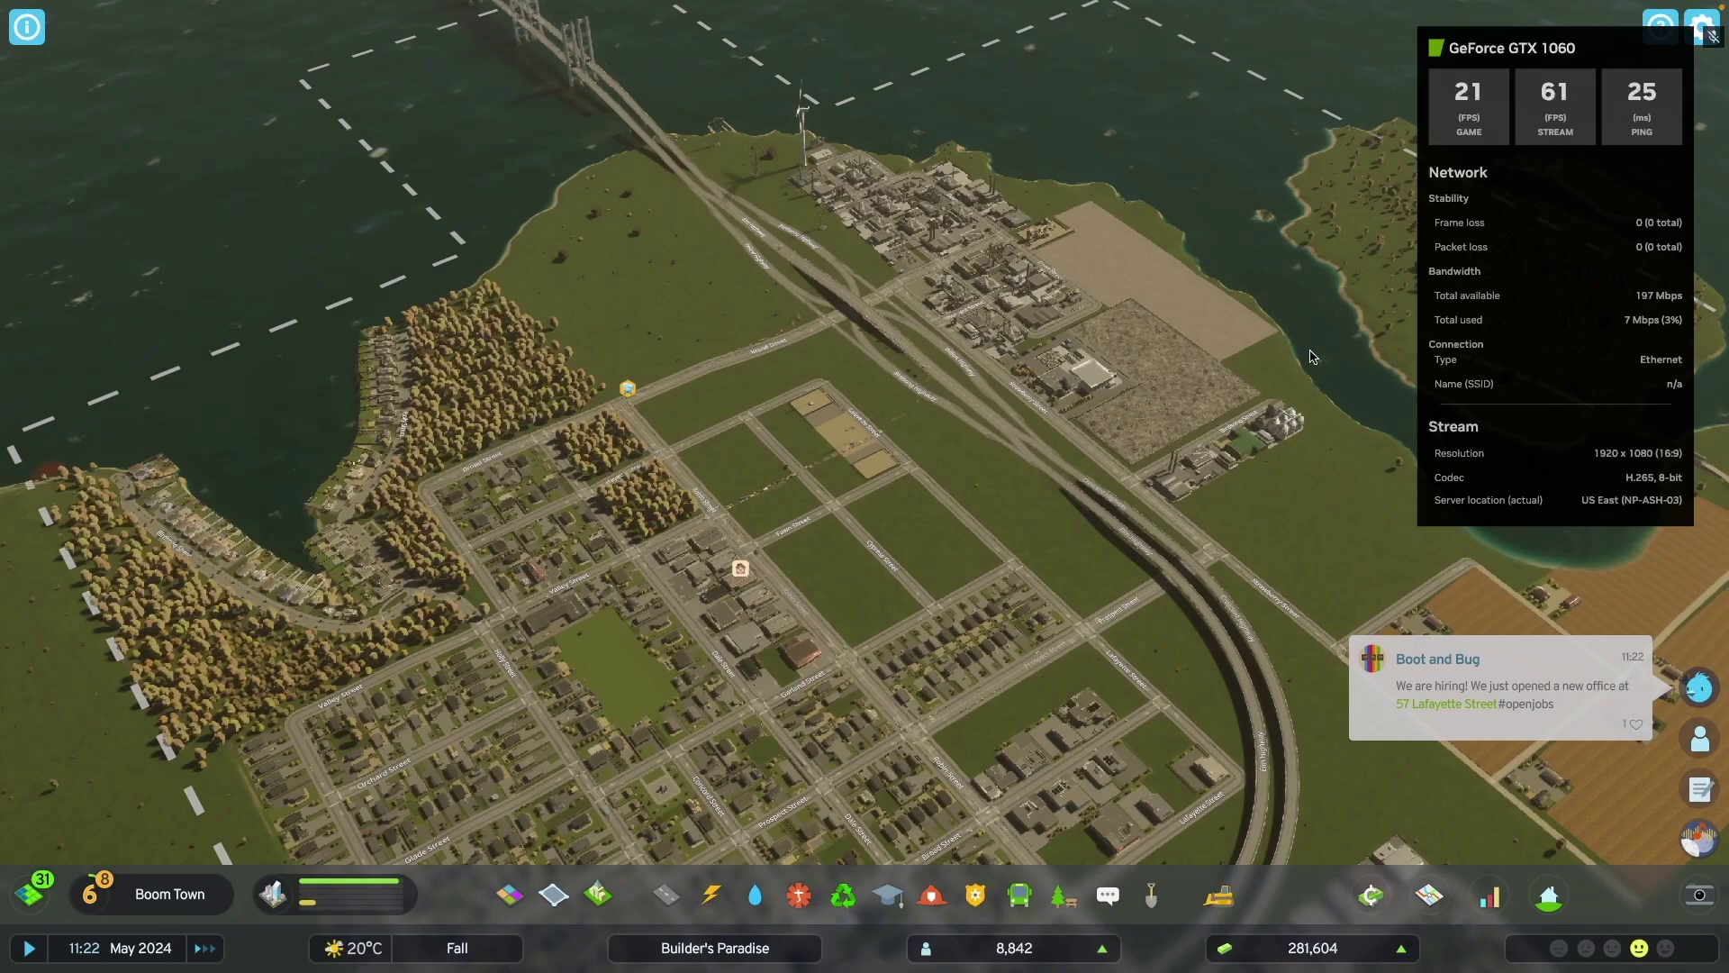
Step: Pan the camera across Boom Town with the S and A keys
key(s)
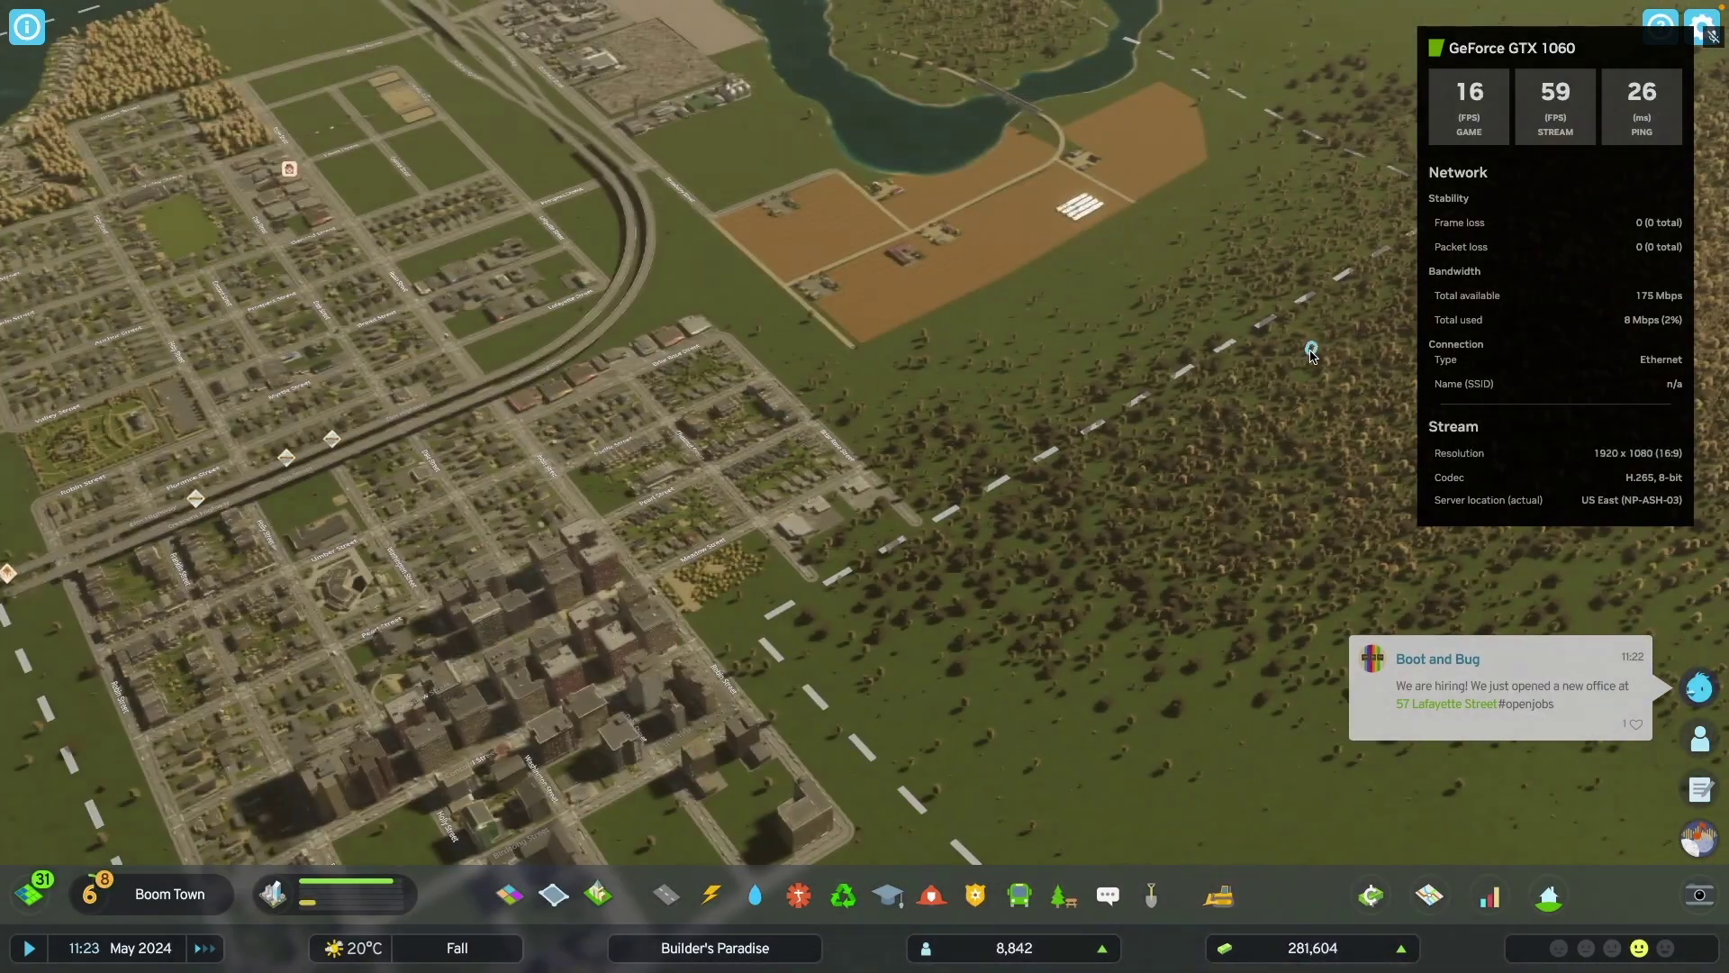
key(a)
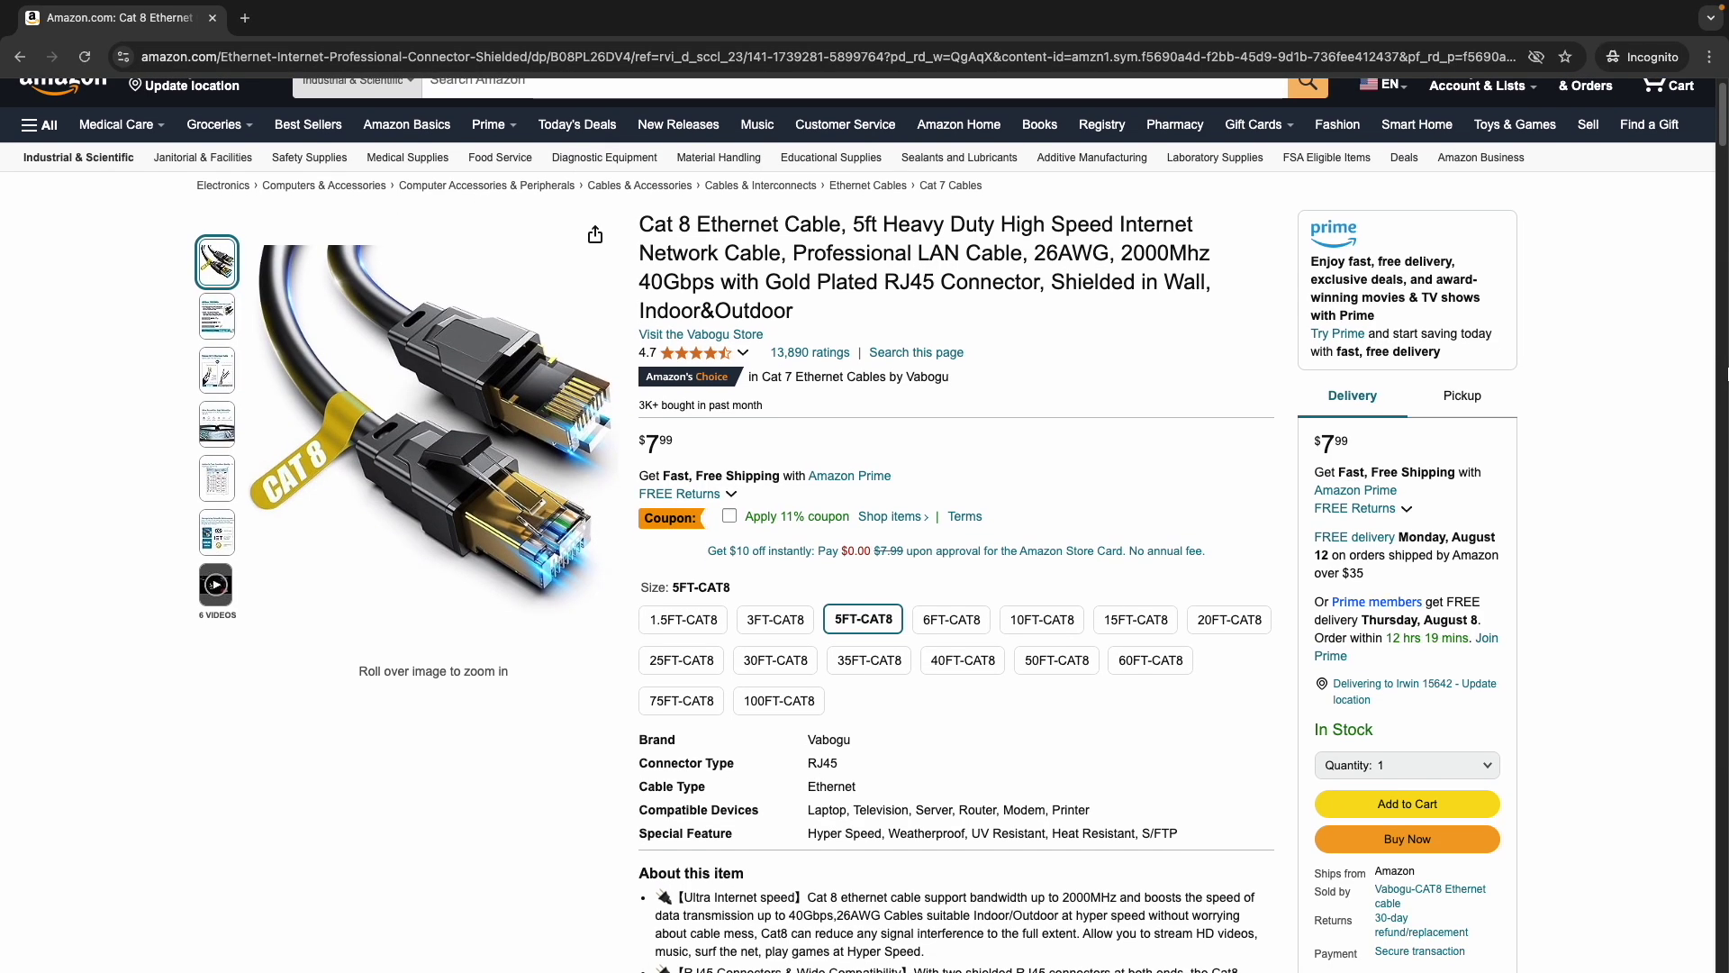
scroll(865, 540, down, 1)
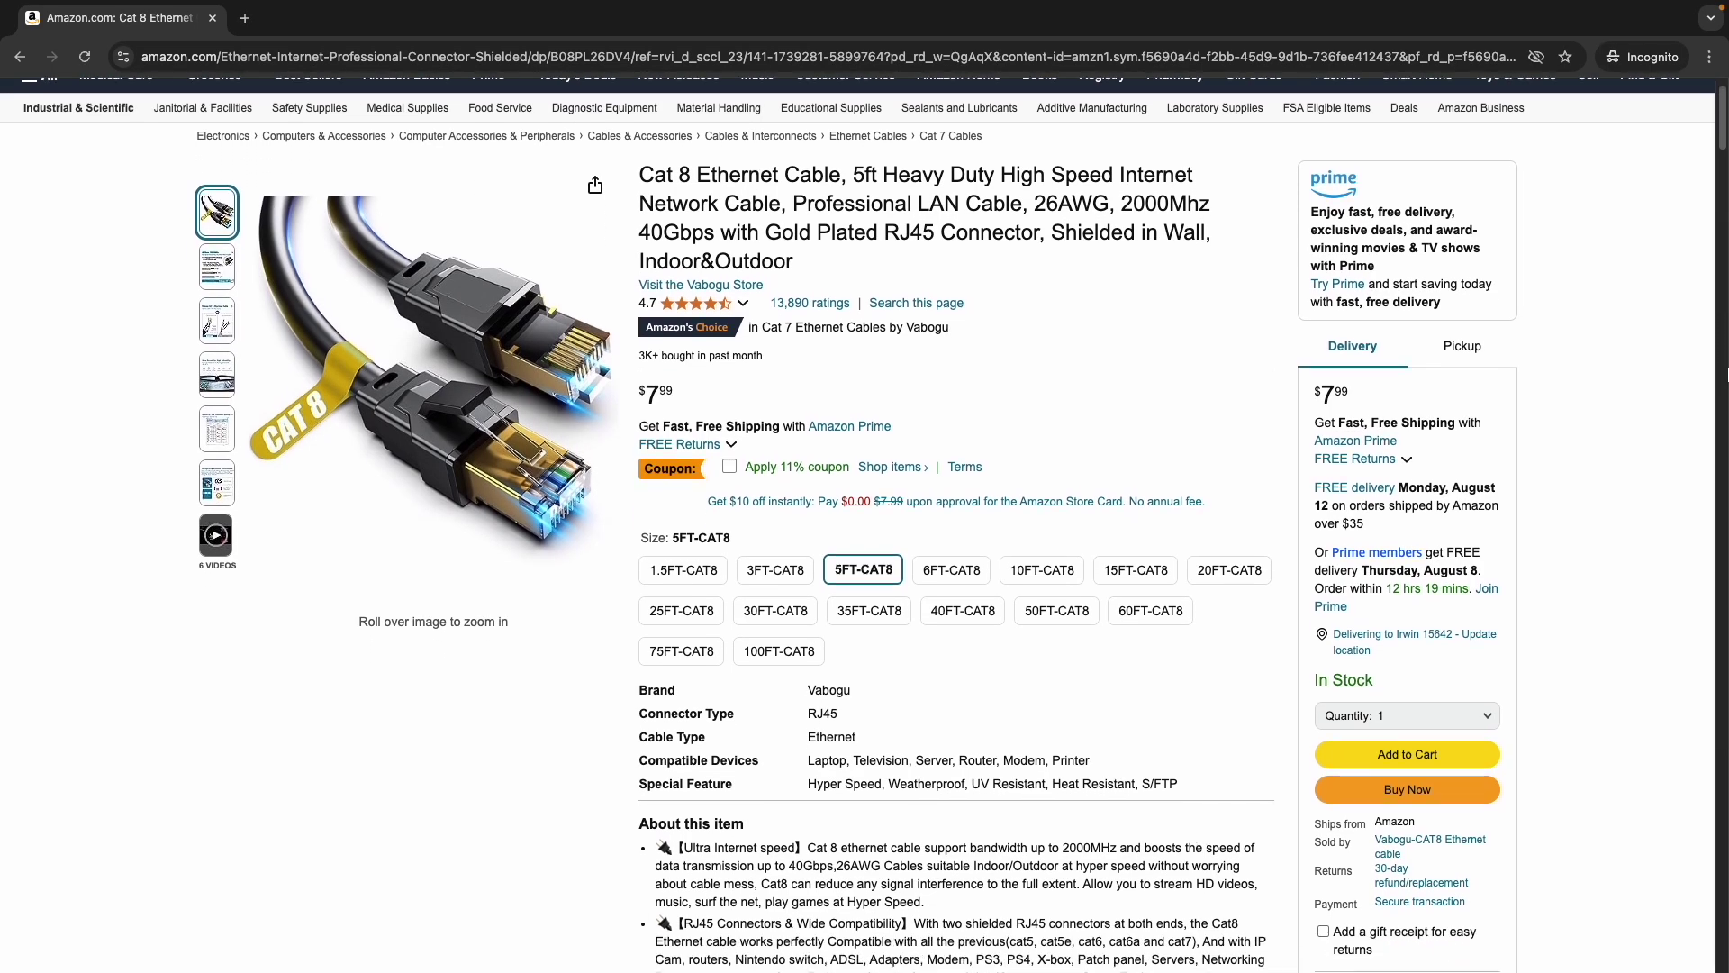
scroll(864, 540, down, 1)
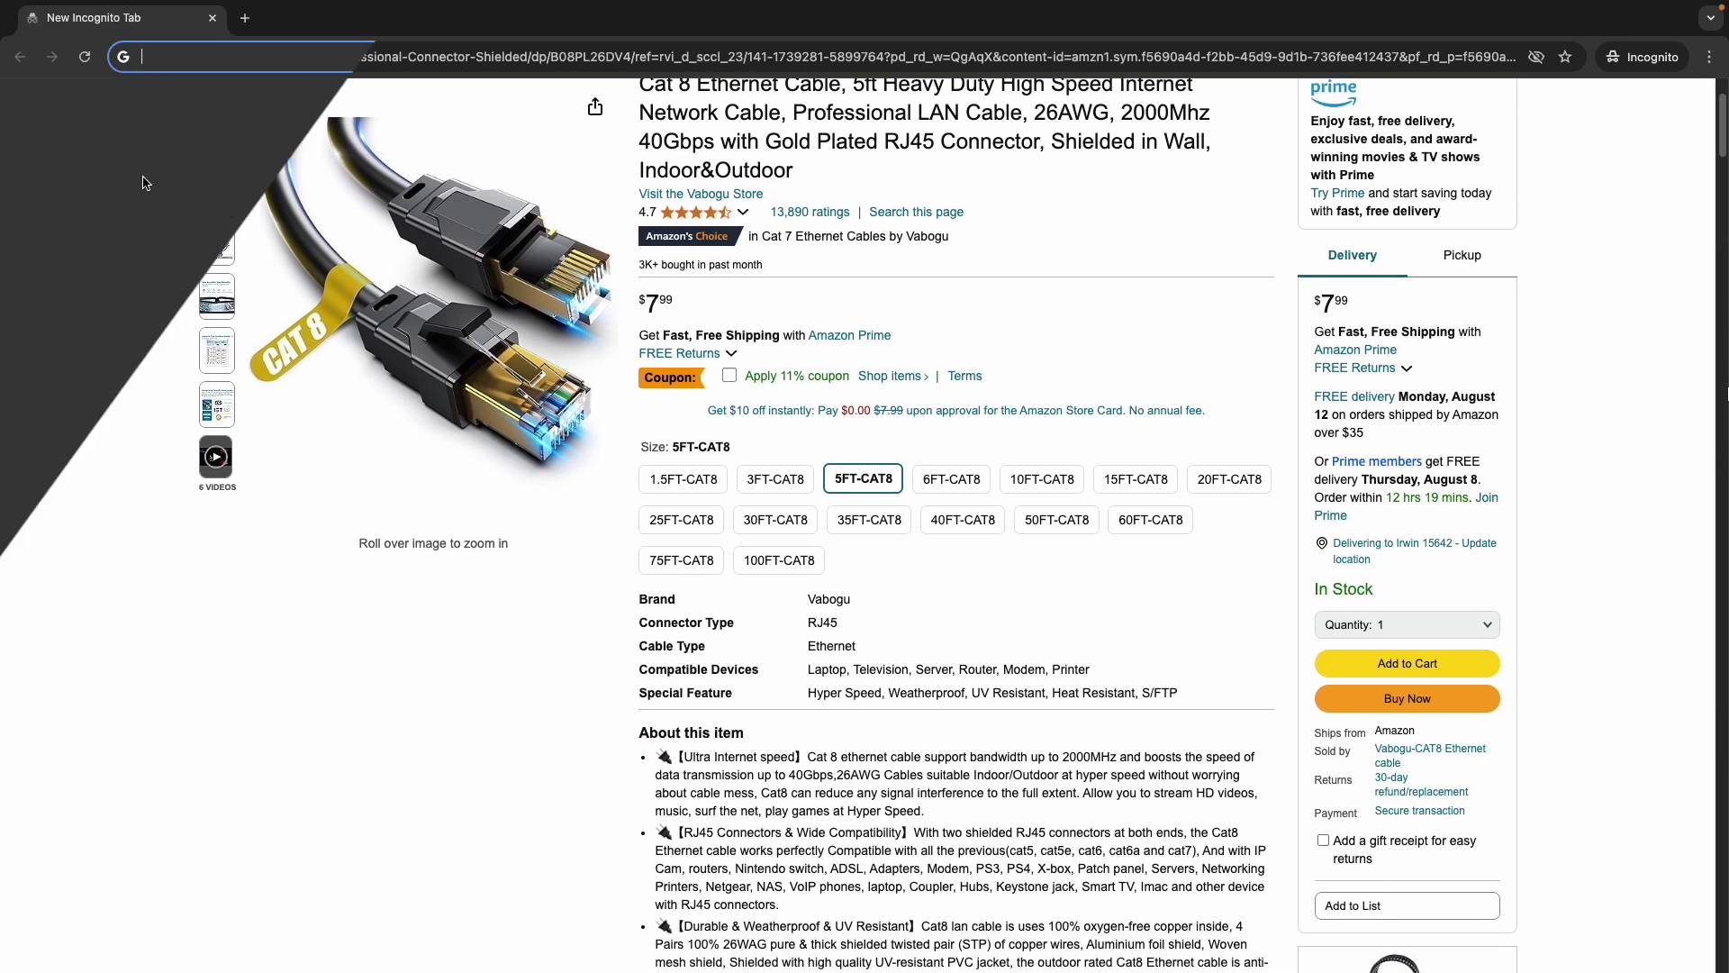
text(test )
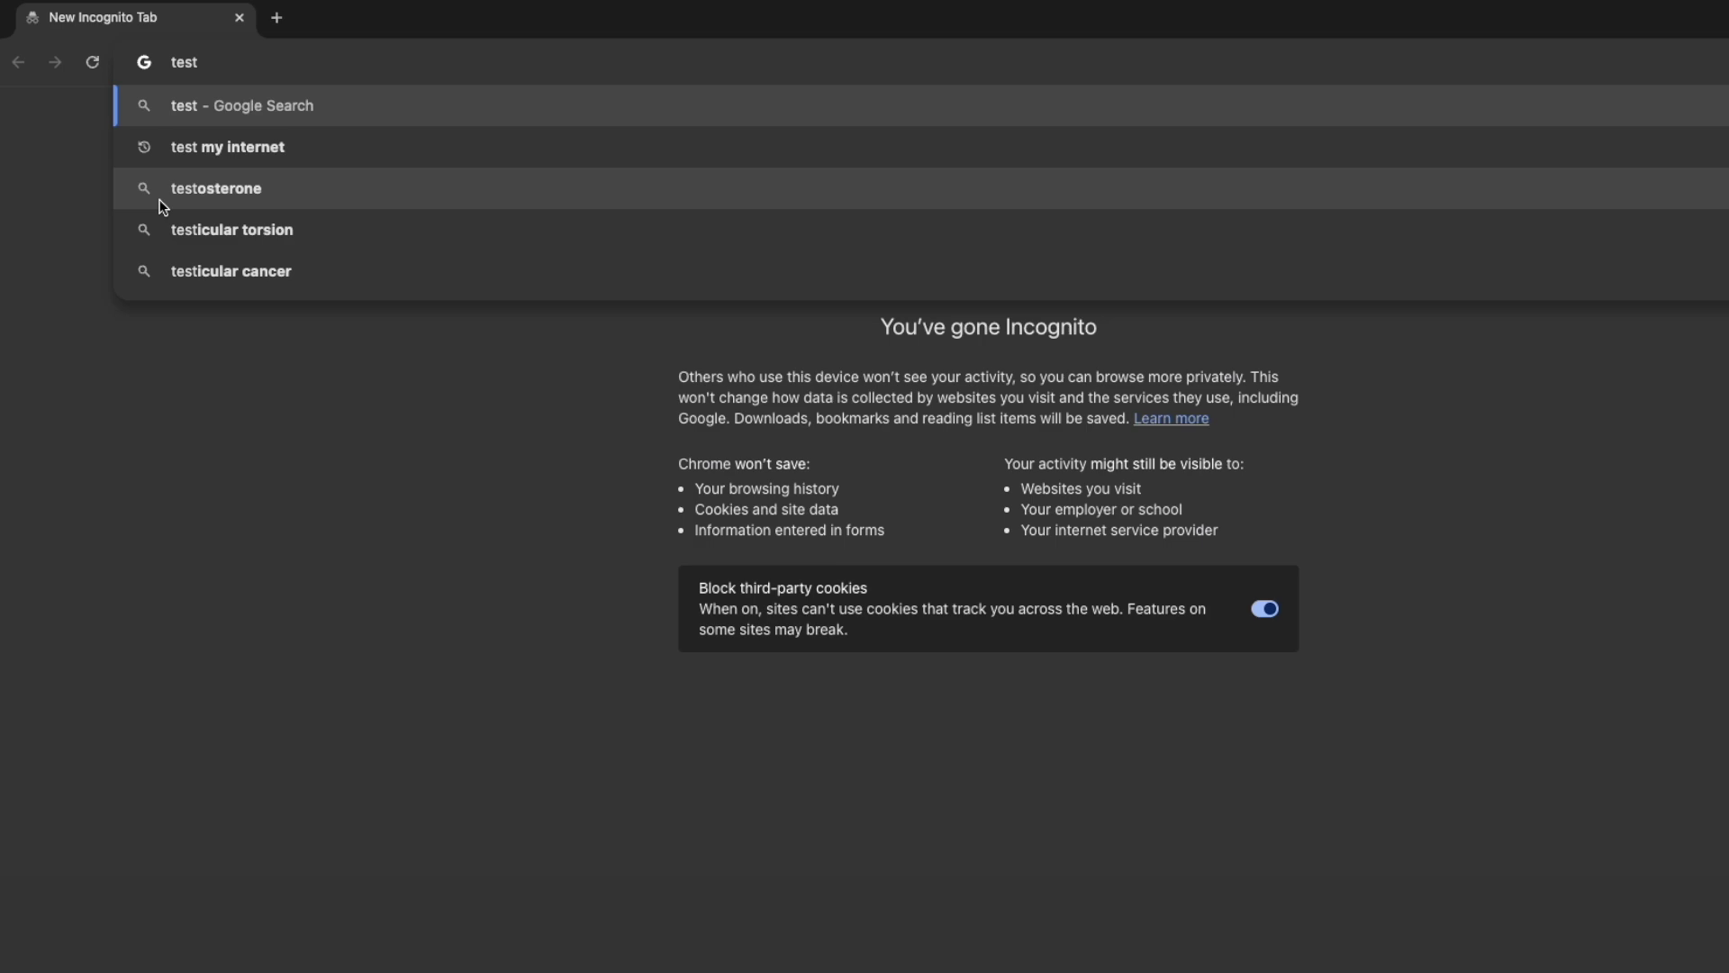
text(my inter)
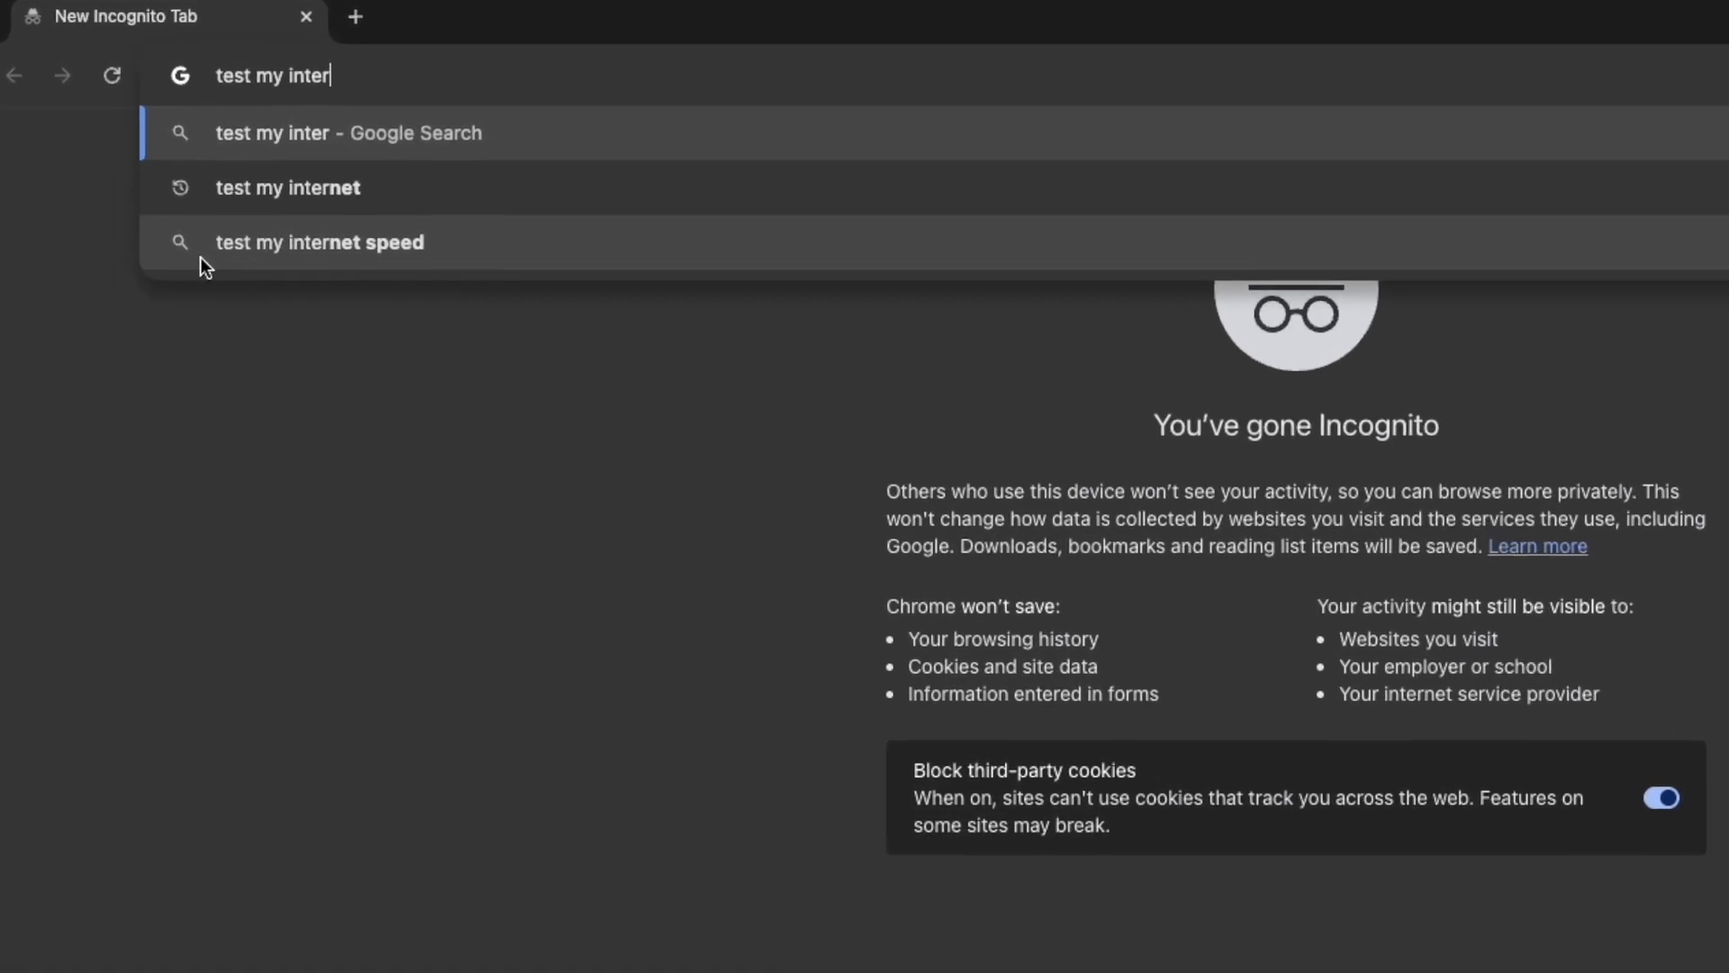
text(net)
Step: Run Google's speed test: 856.7 Mbps download, 76.6 Mbps upload, 16 ms latency
key(Return)
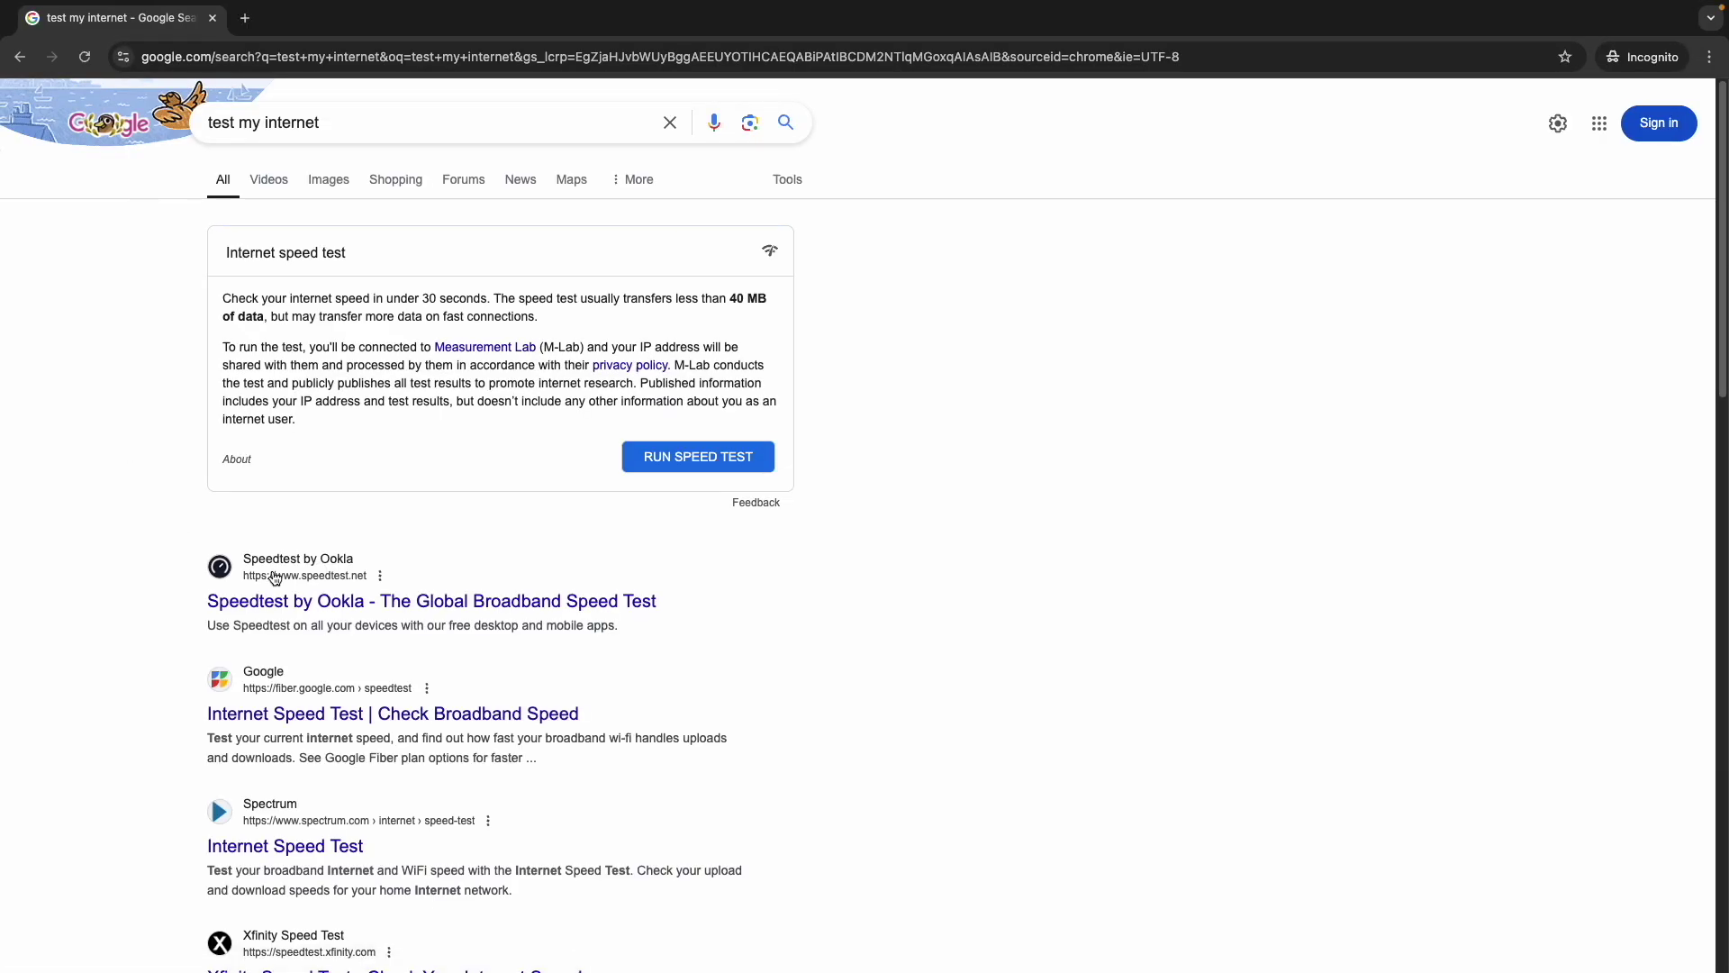
click(714, 466)
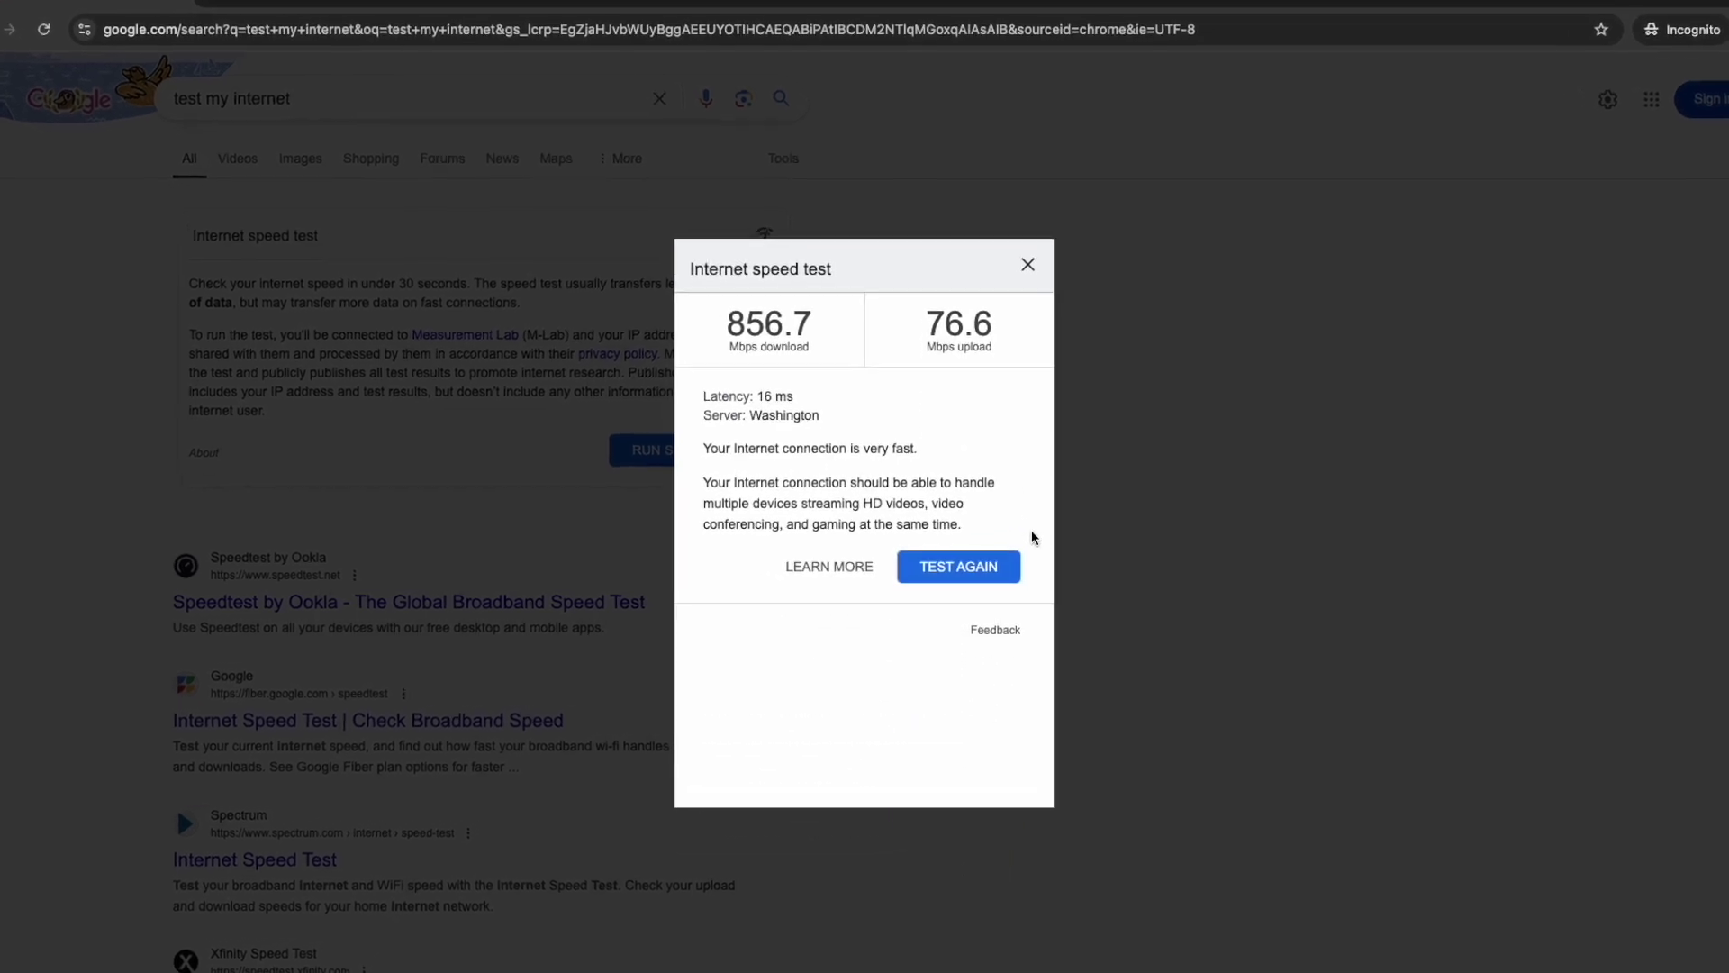
mouse_move(967, 521)
mouse_down()
mouse_move(734, 522)
mouse_move(674, 467)
mouse_up()
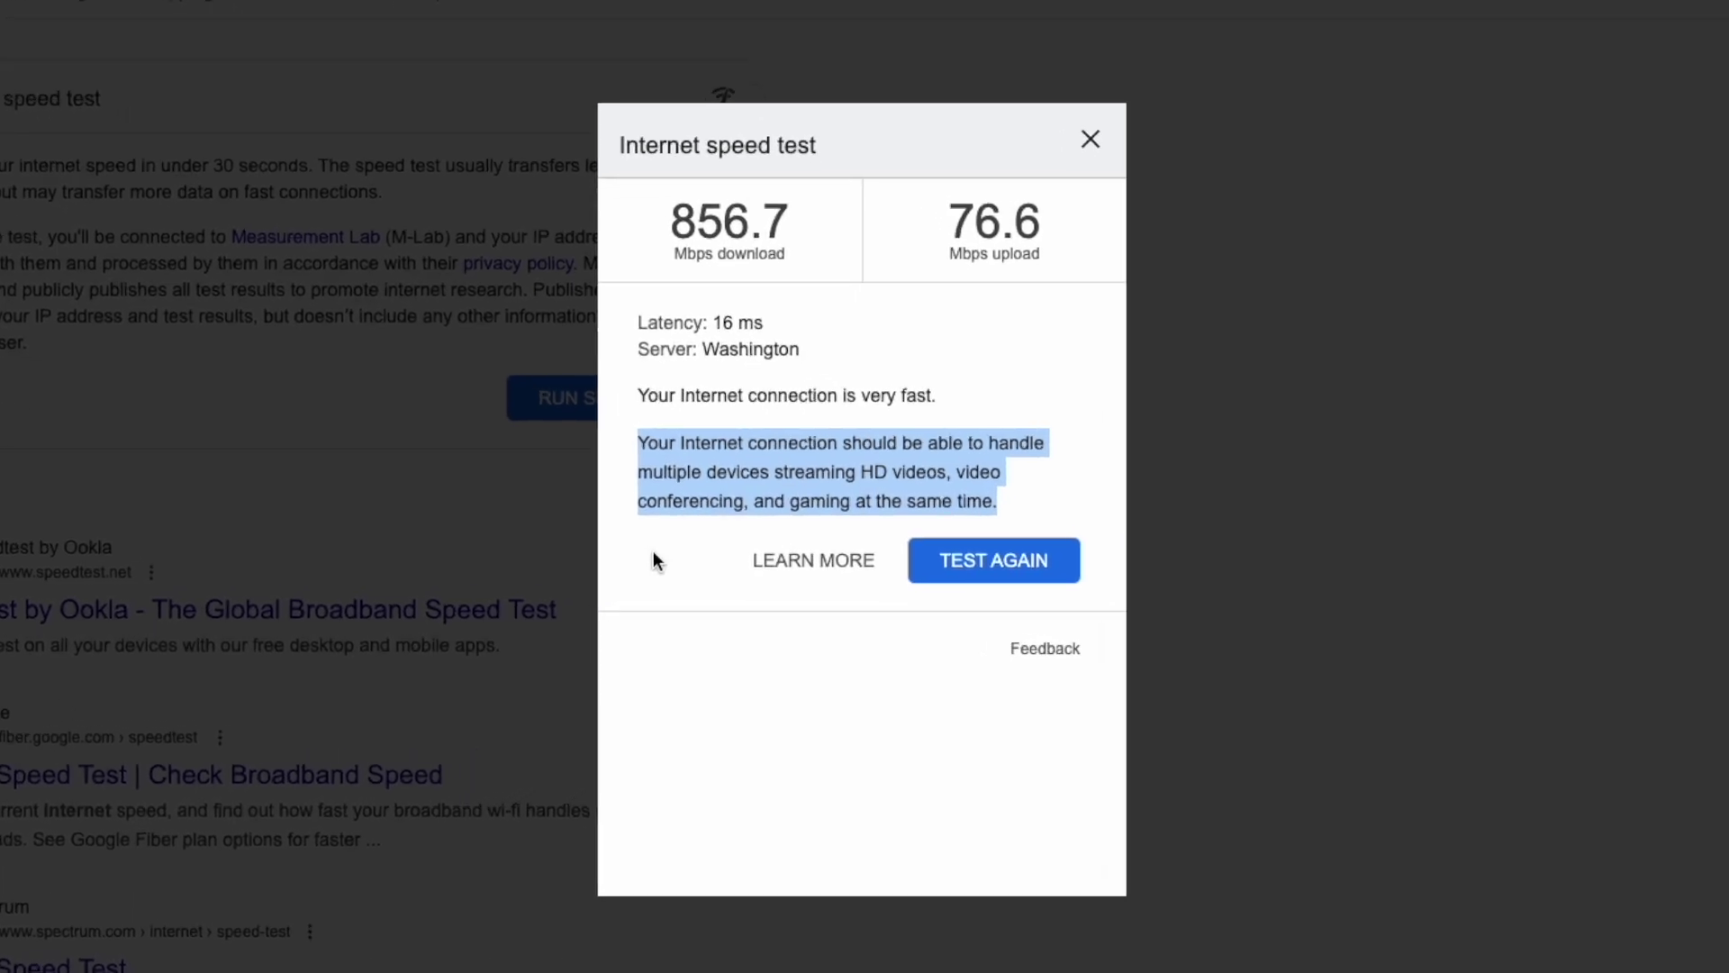
click(1070, 391)
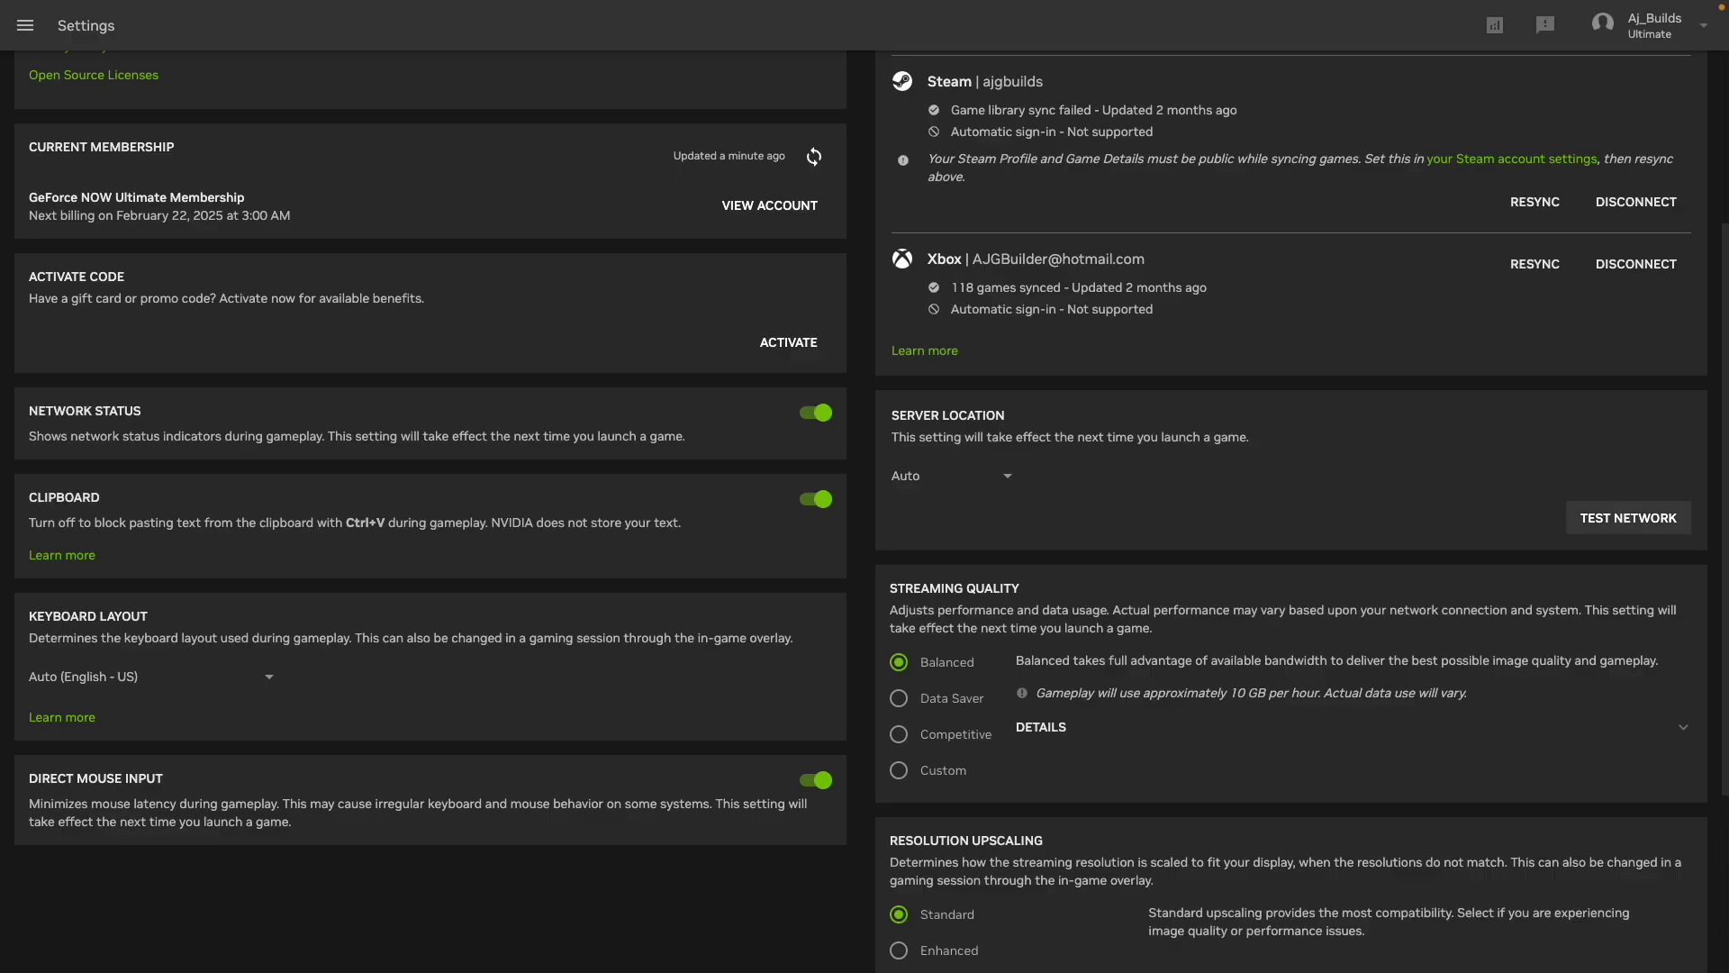
Step: Run GeForce NOW's network test, getting 0% packet loss and 29 ms latency
click(1625, 517)
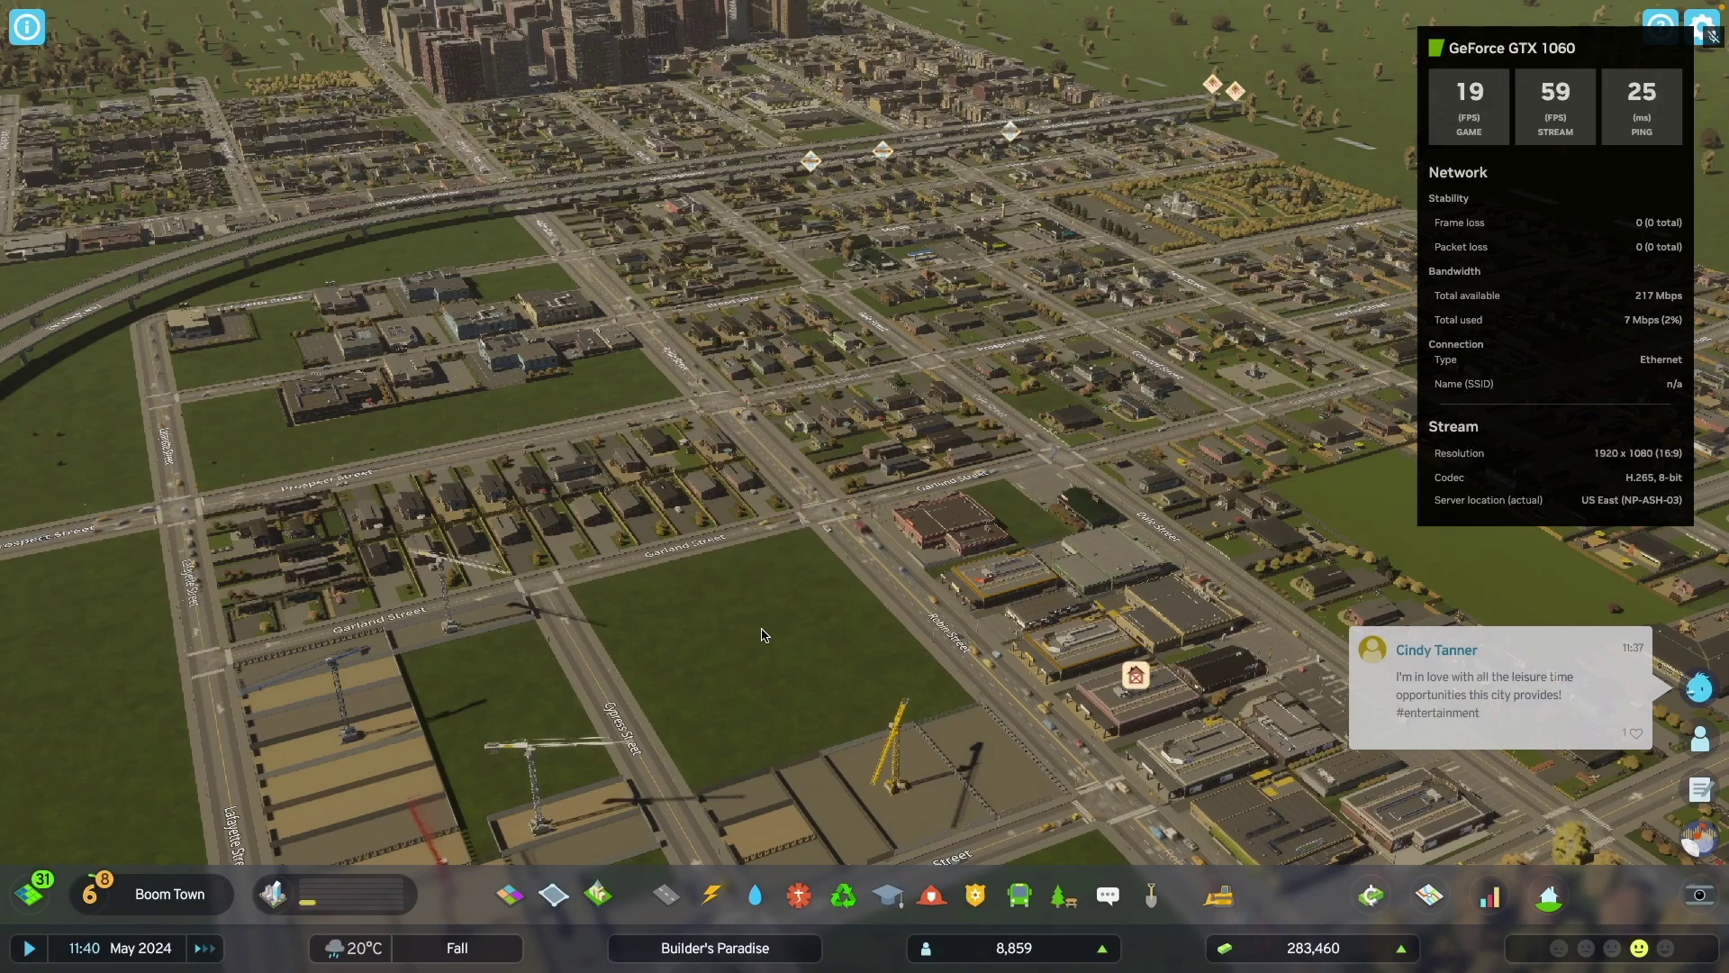
Step: Pan toward the curved highway, the horizon and Fawn Street
key(a)
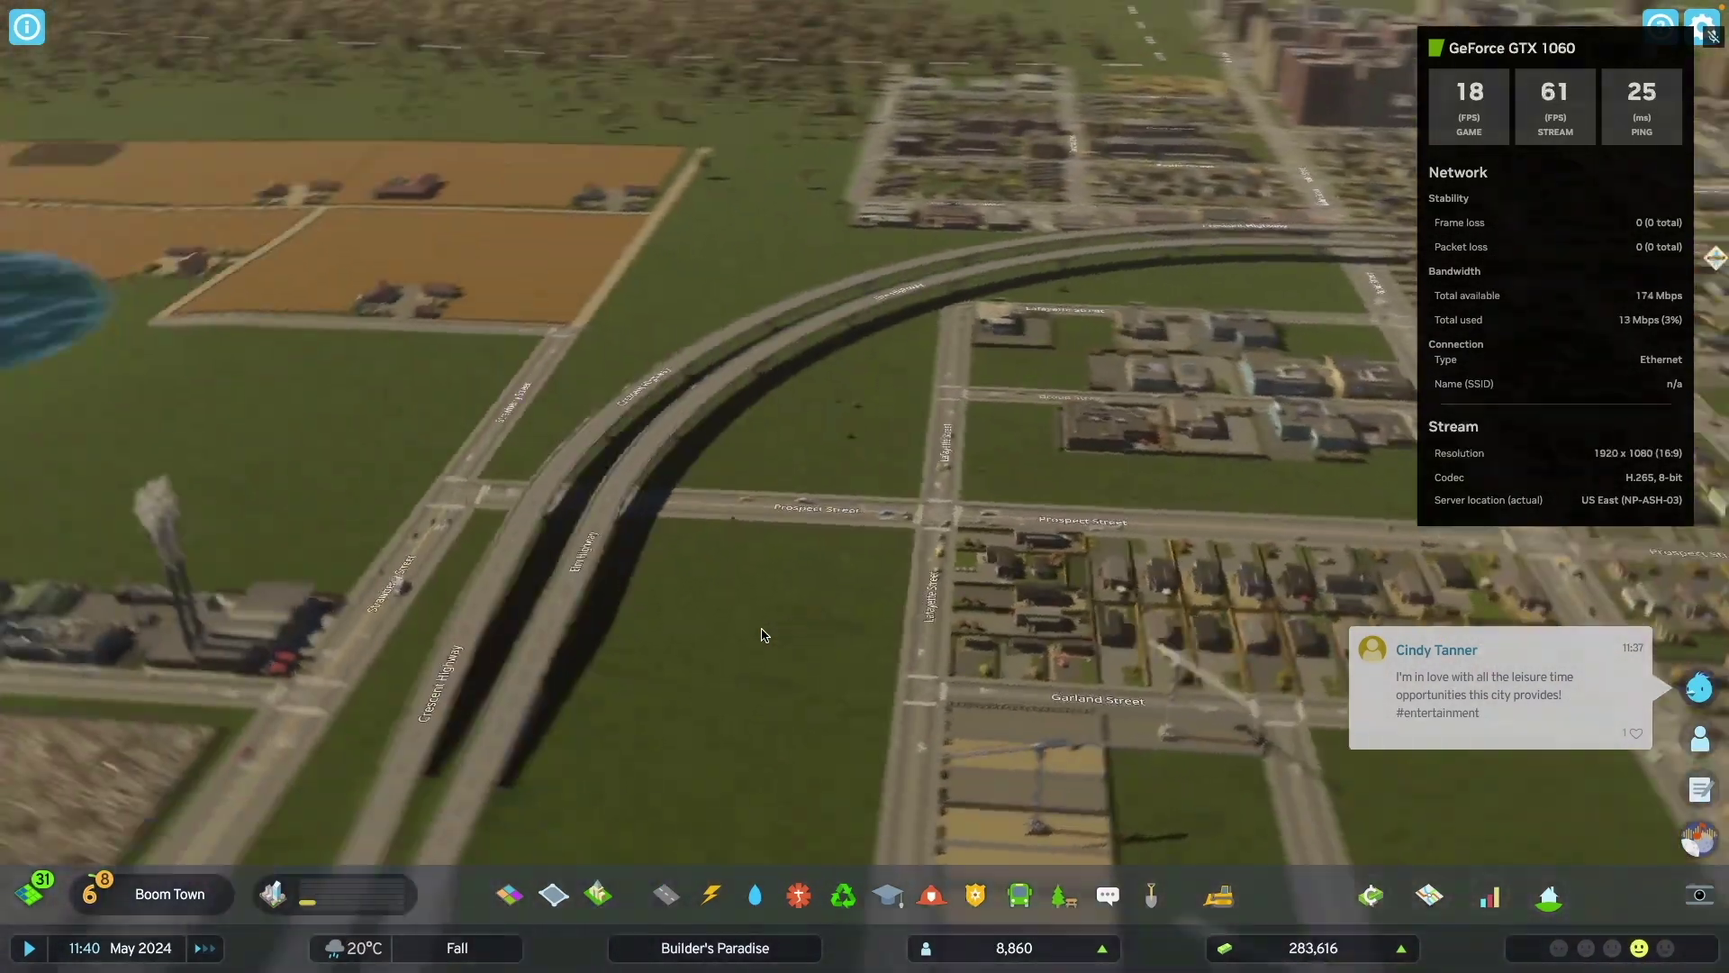
key(s)
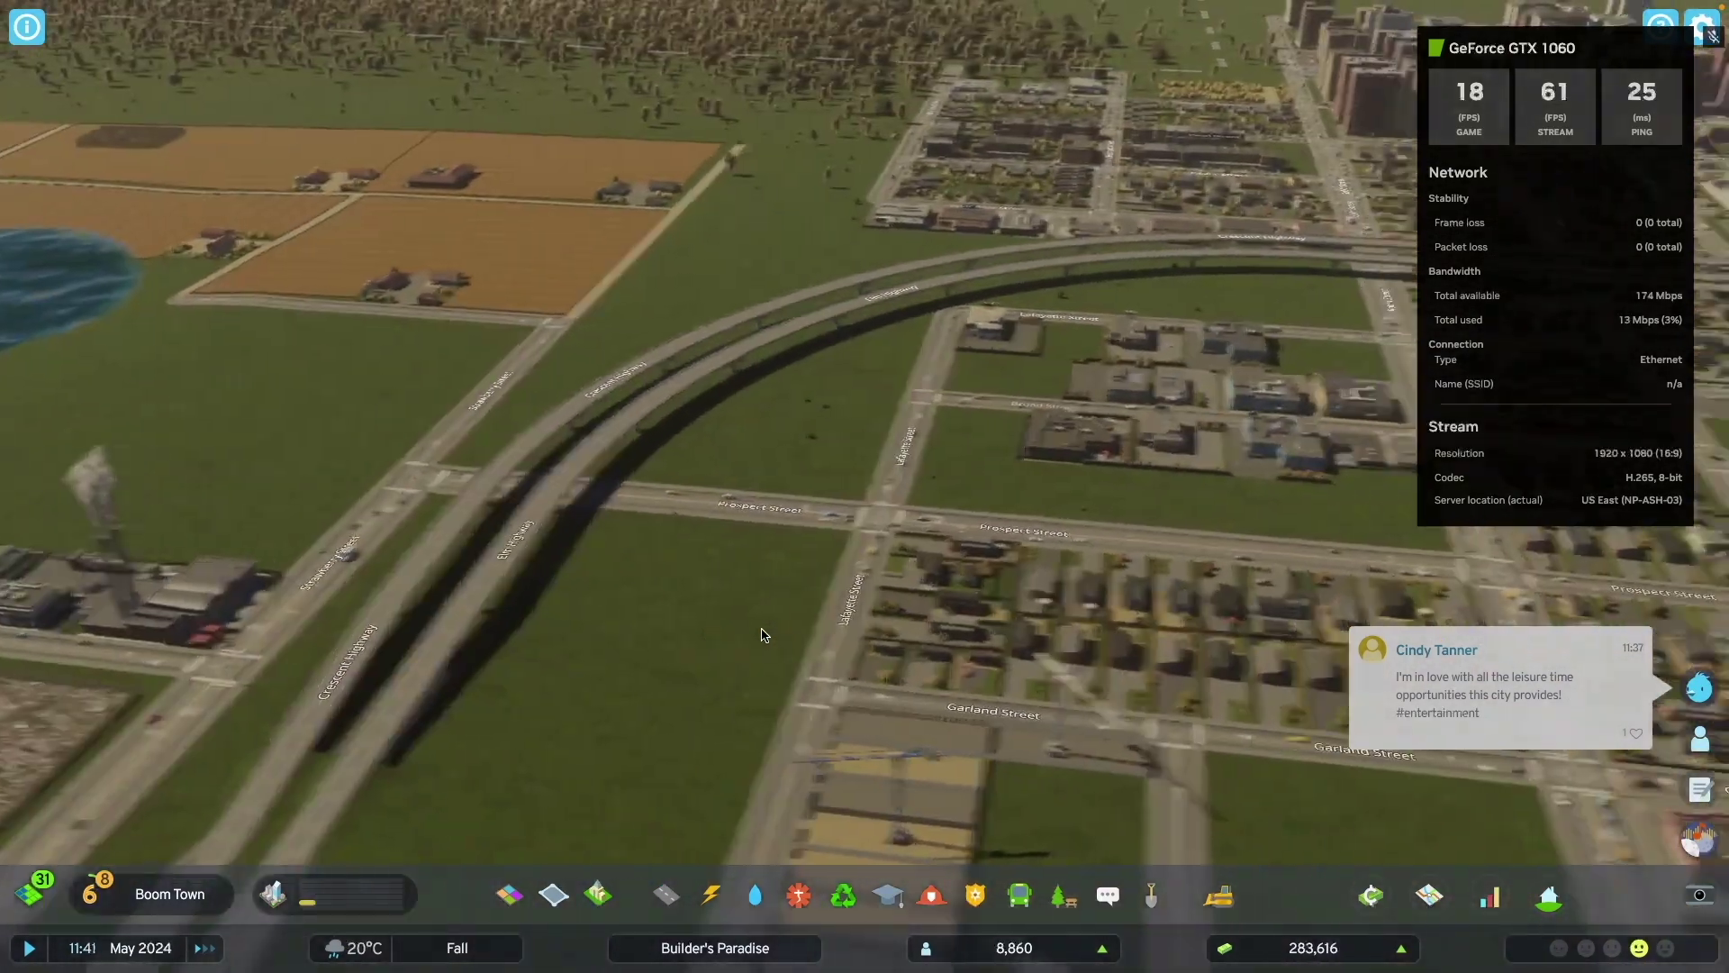
scroll(760, 635, up, 5)
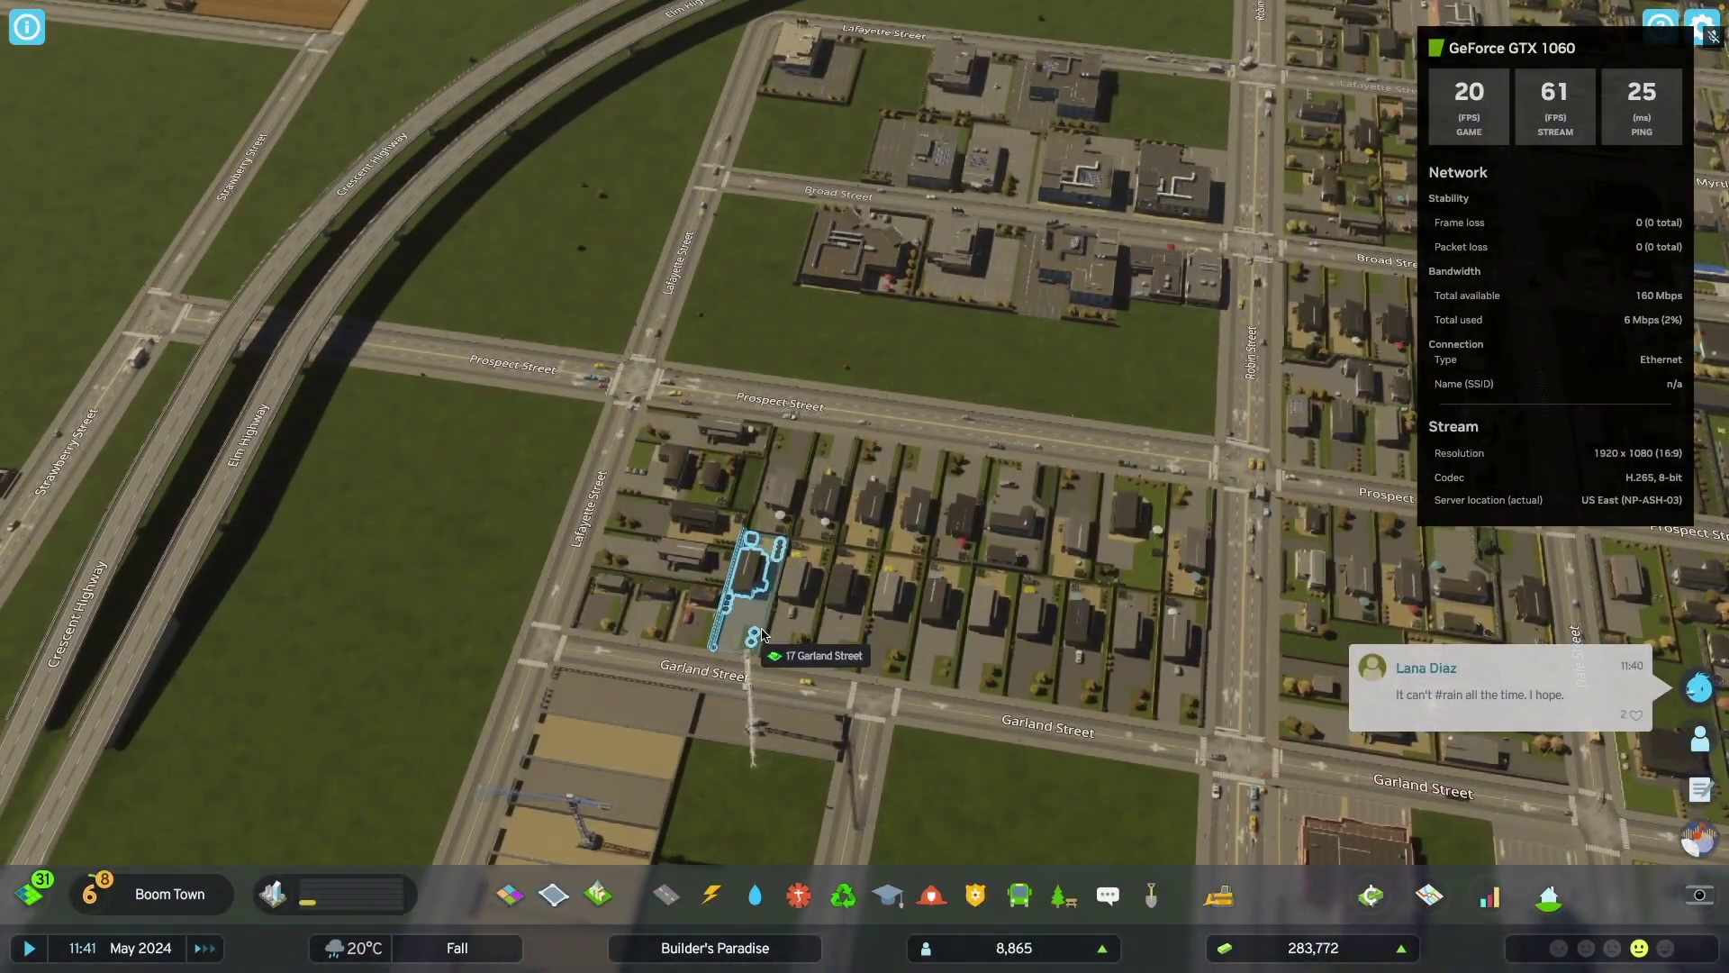
key(s)
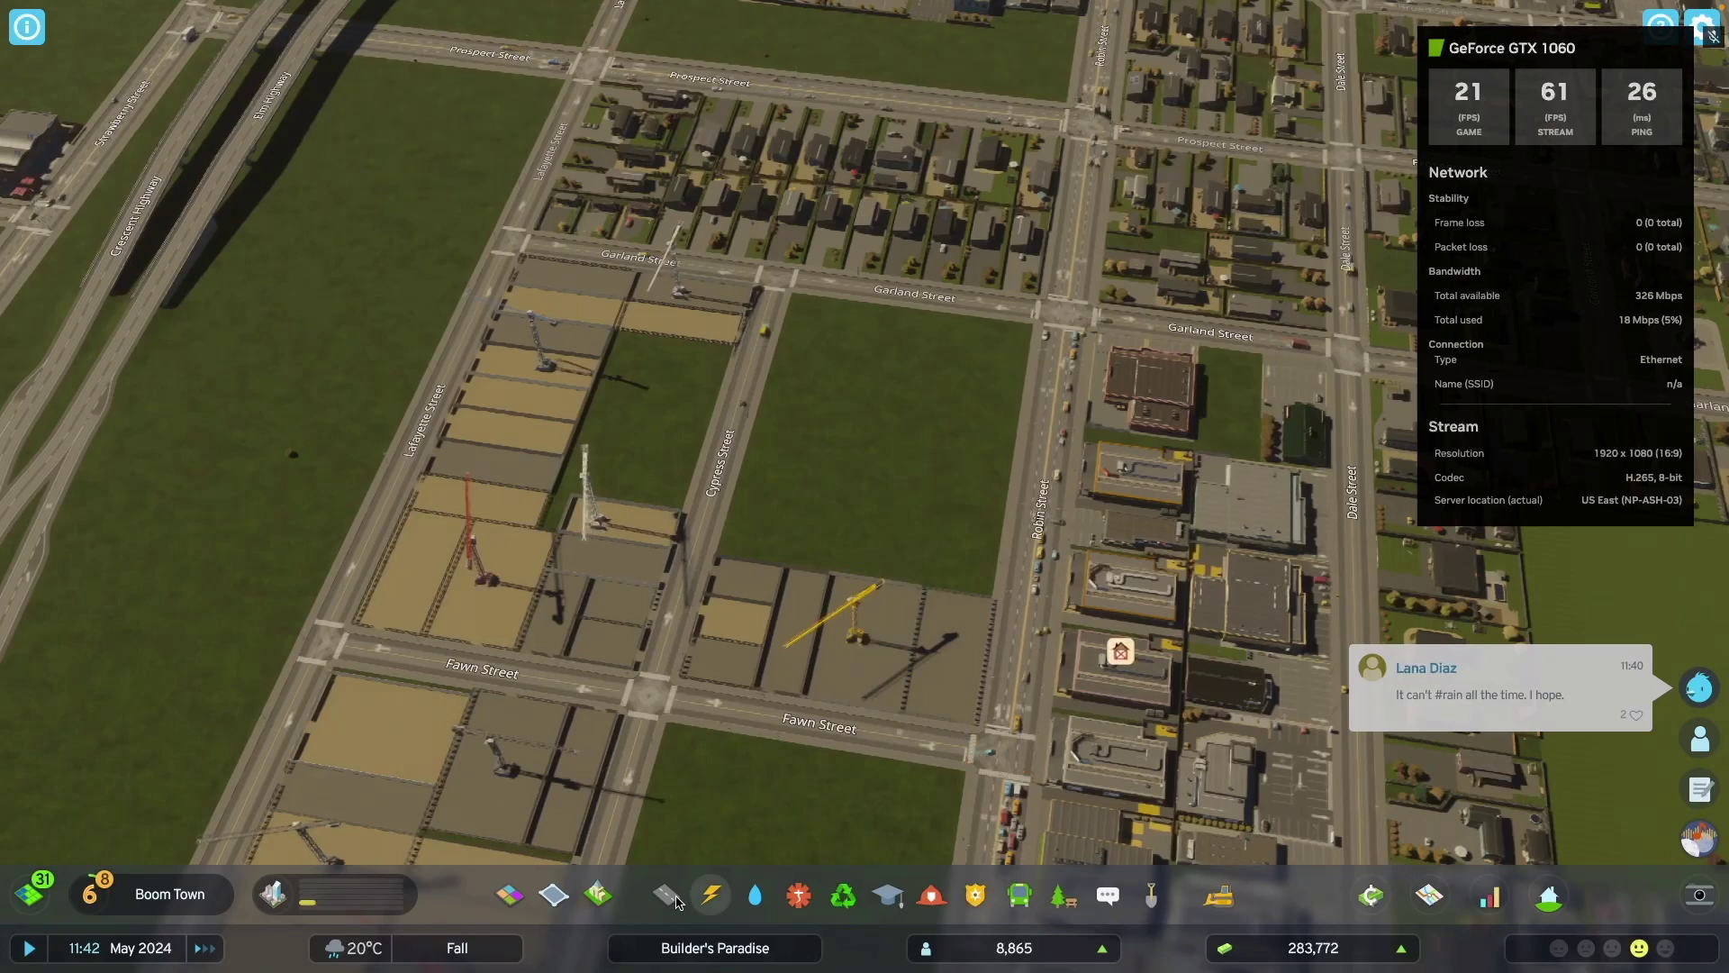
Step: Close the road tools, then pan over wooded streets, the interchange and residential grid
click(666, 894)
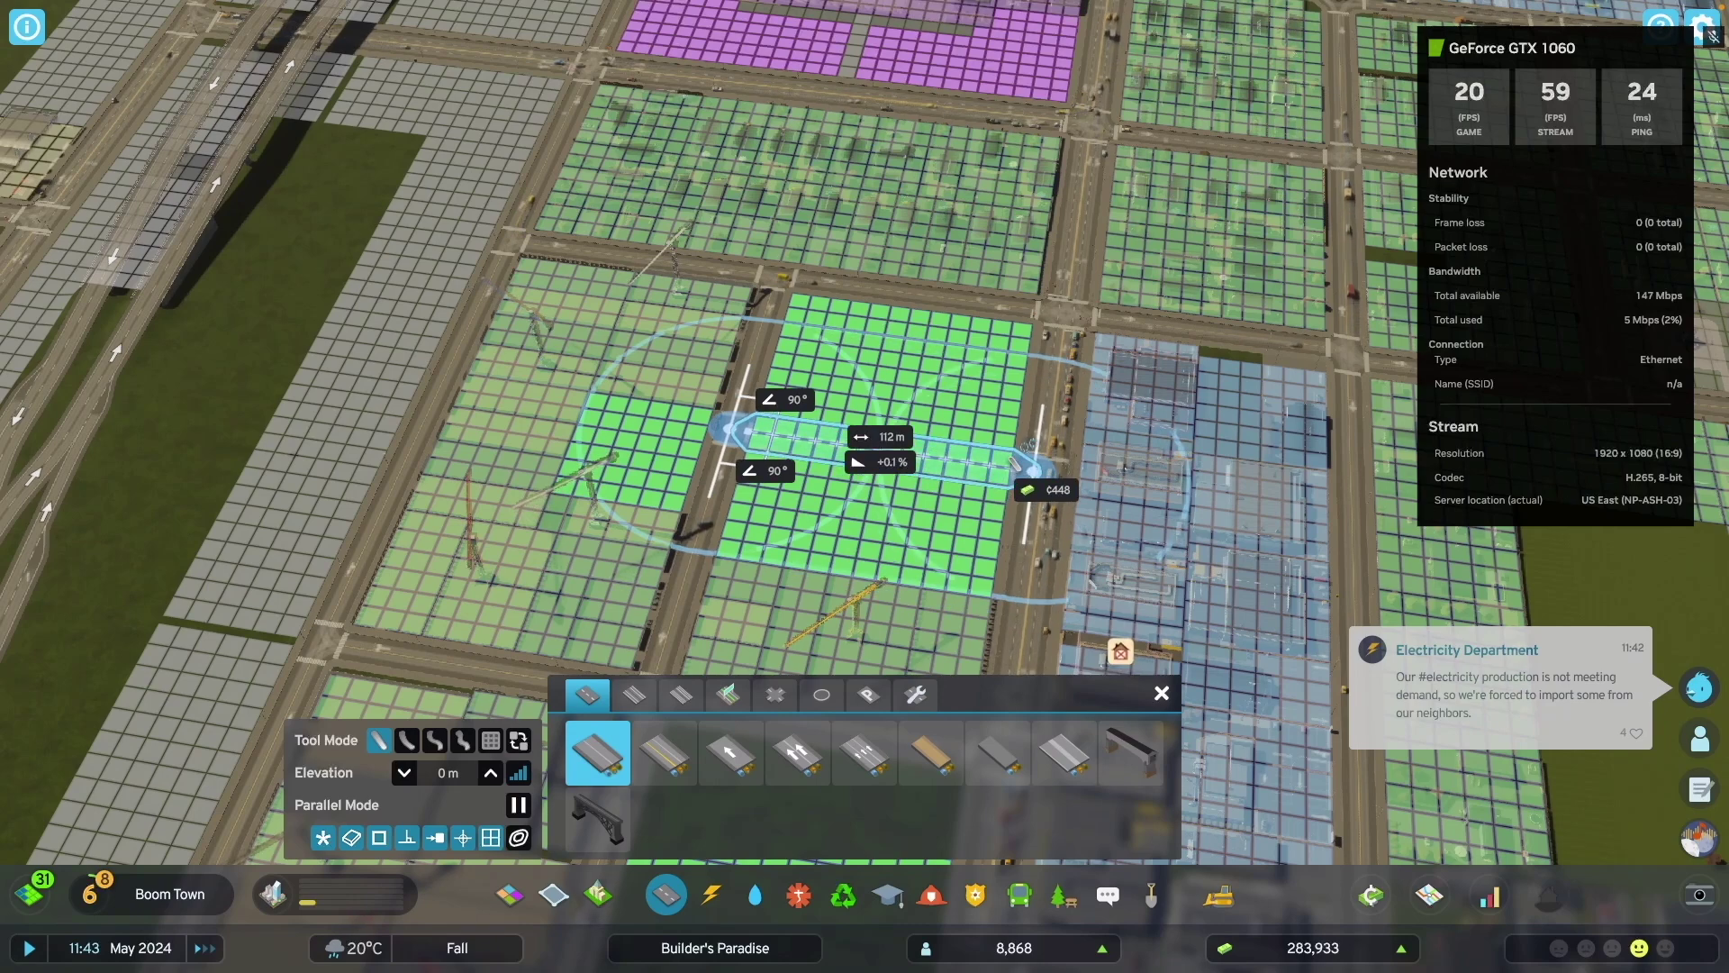
click(1161, 695)
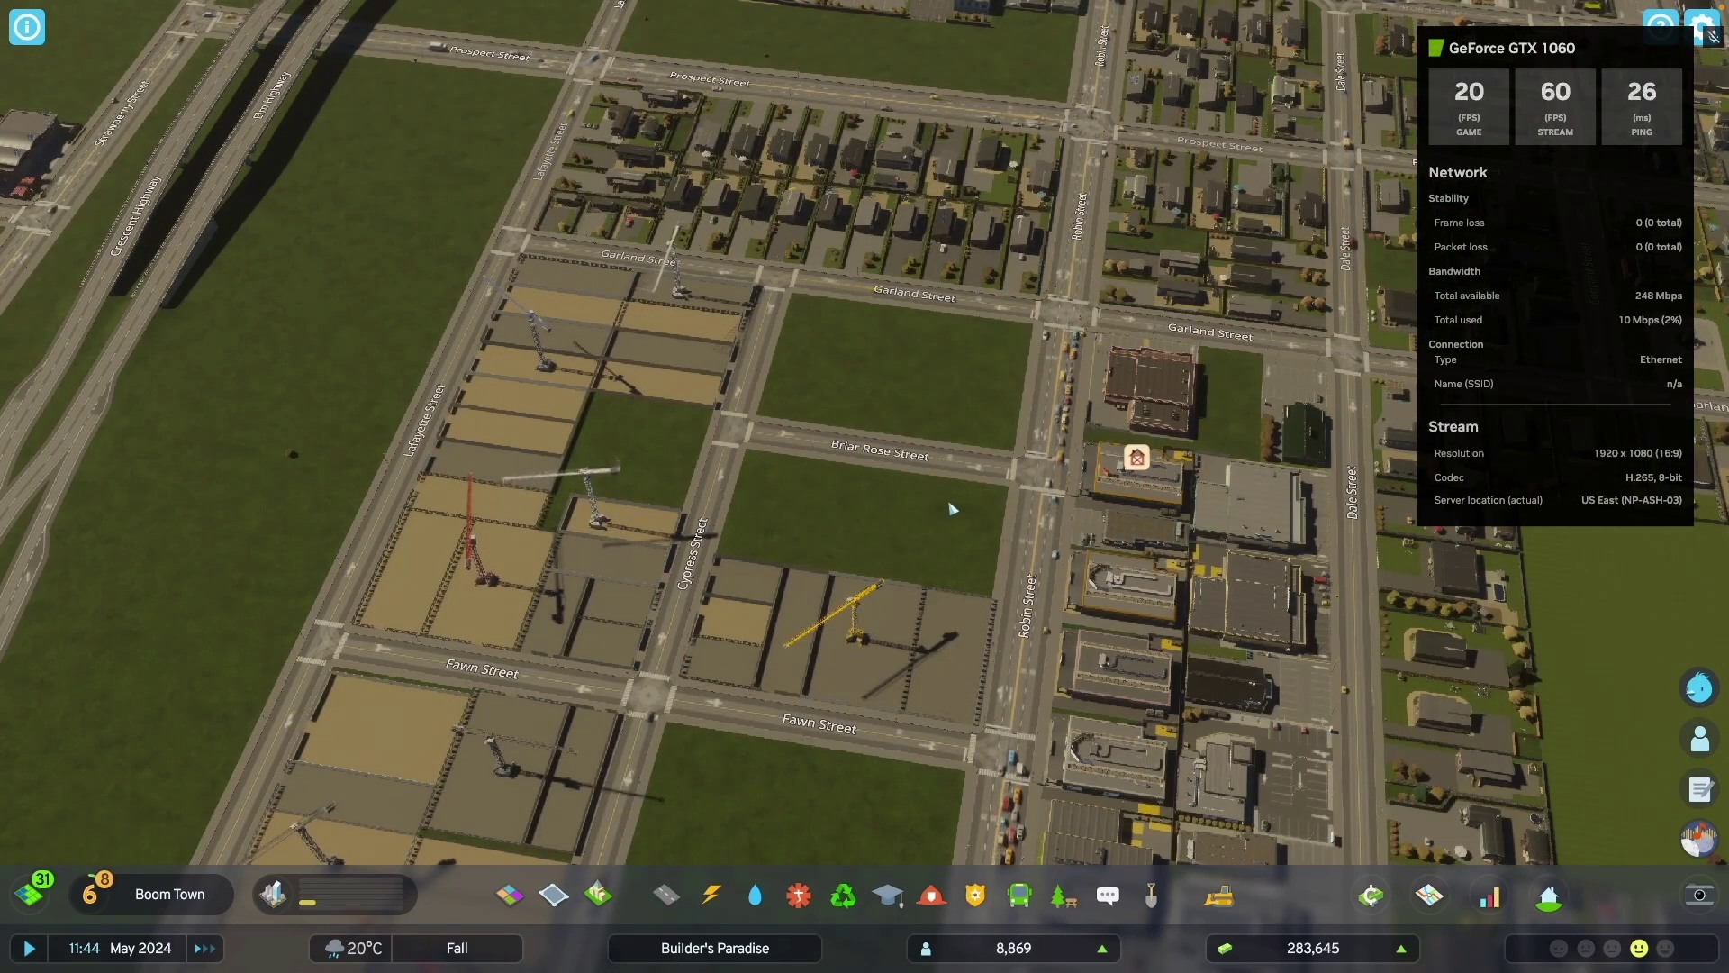
scroll(929, 514, down, 3)
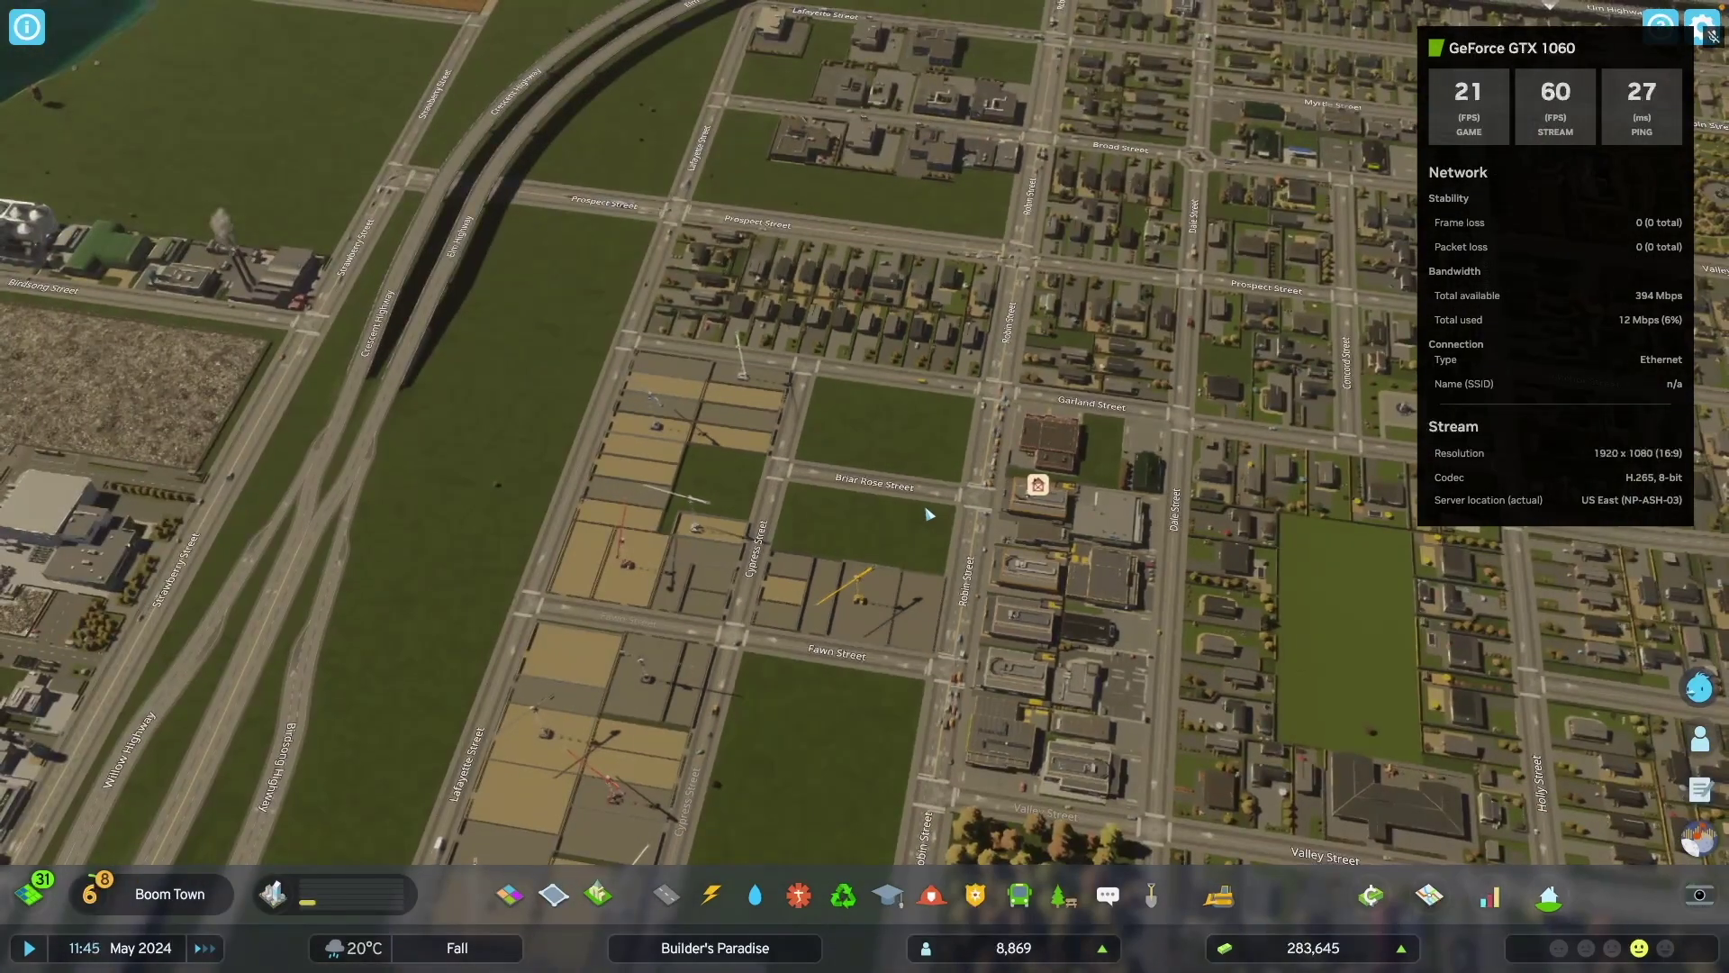
key(a)
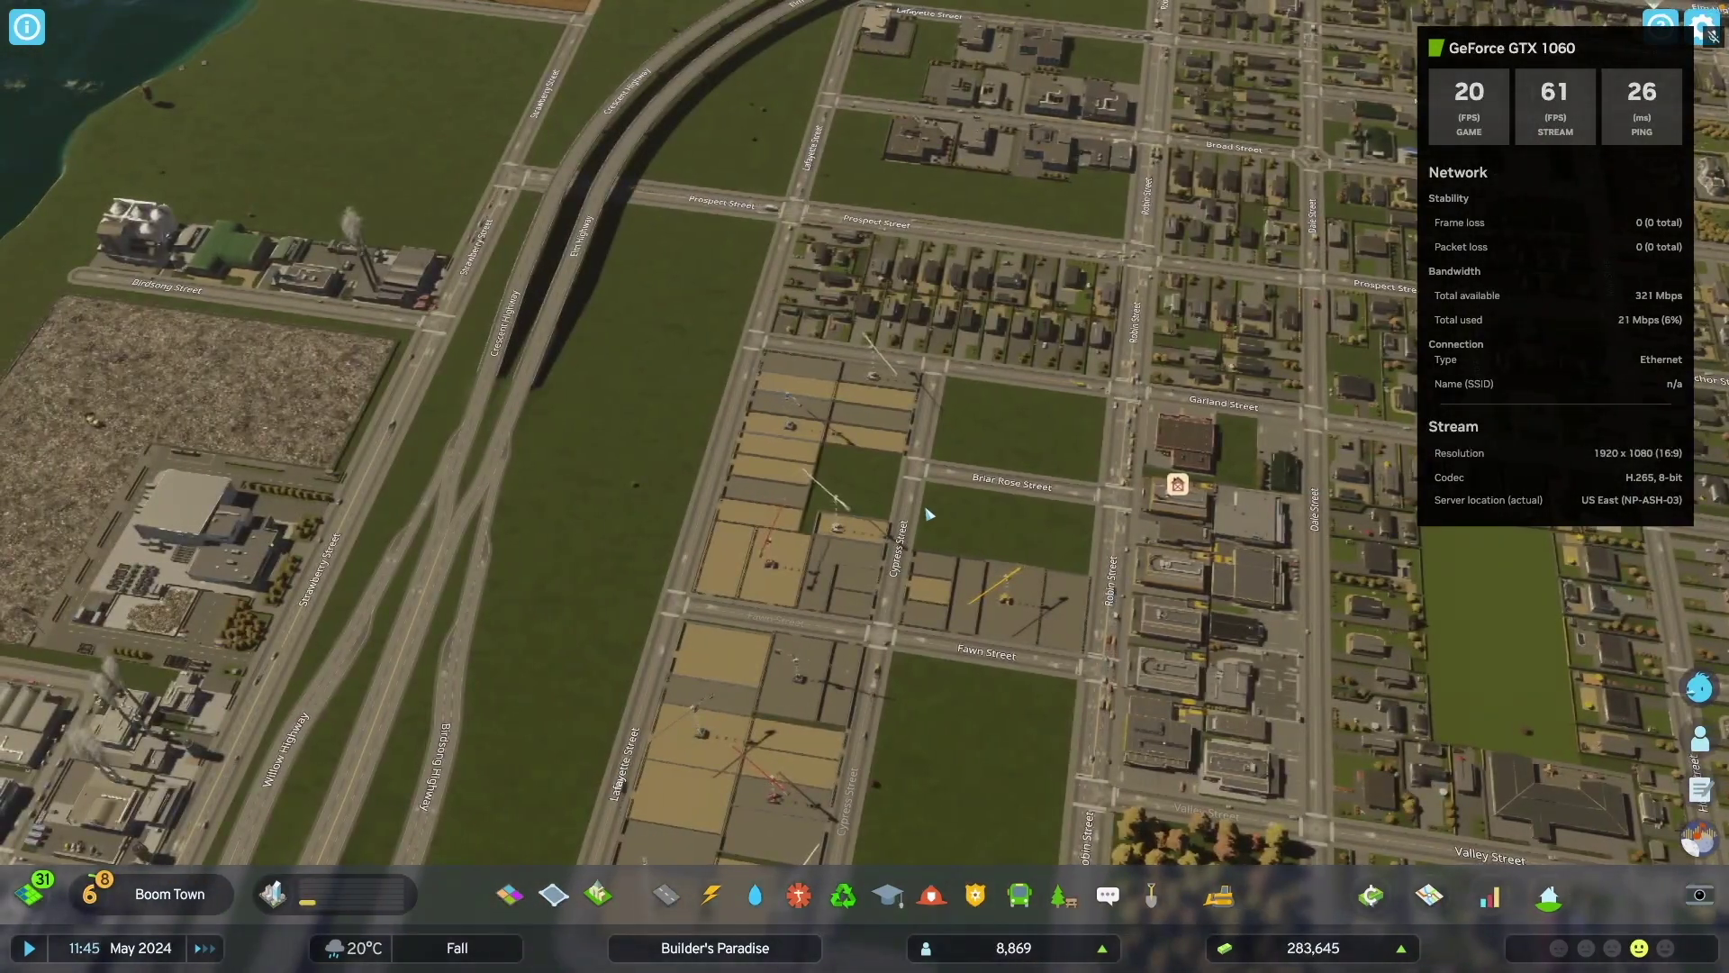
key(s)
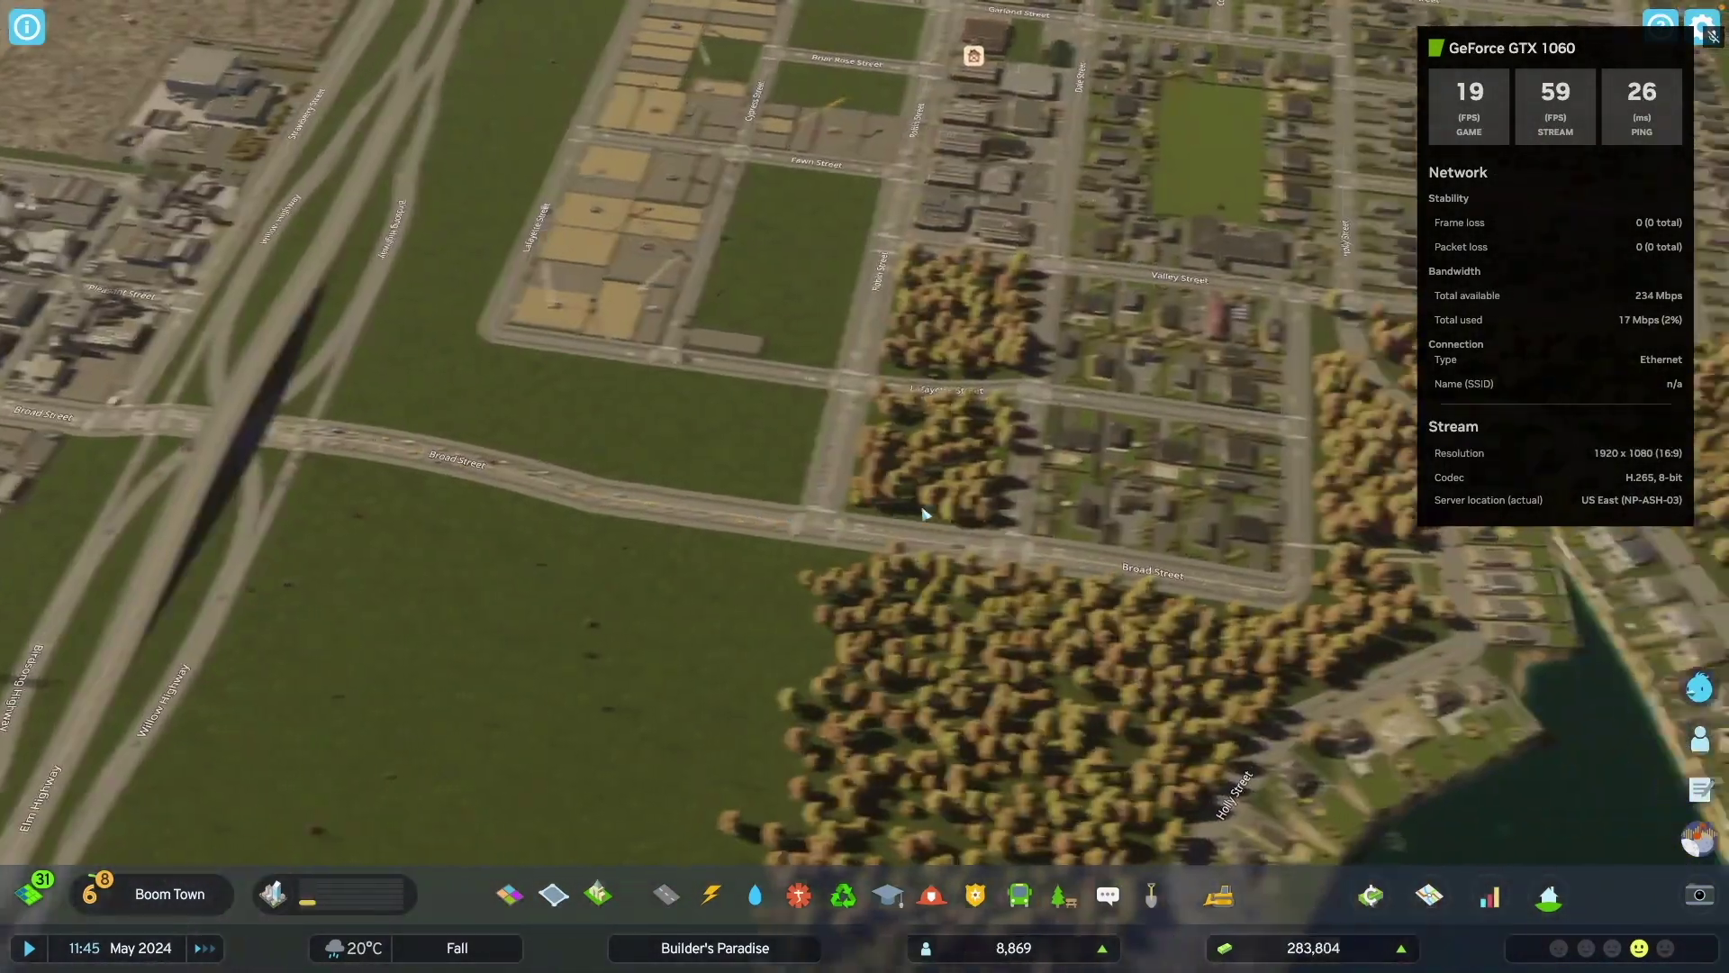
key(a)
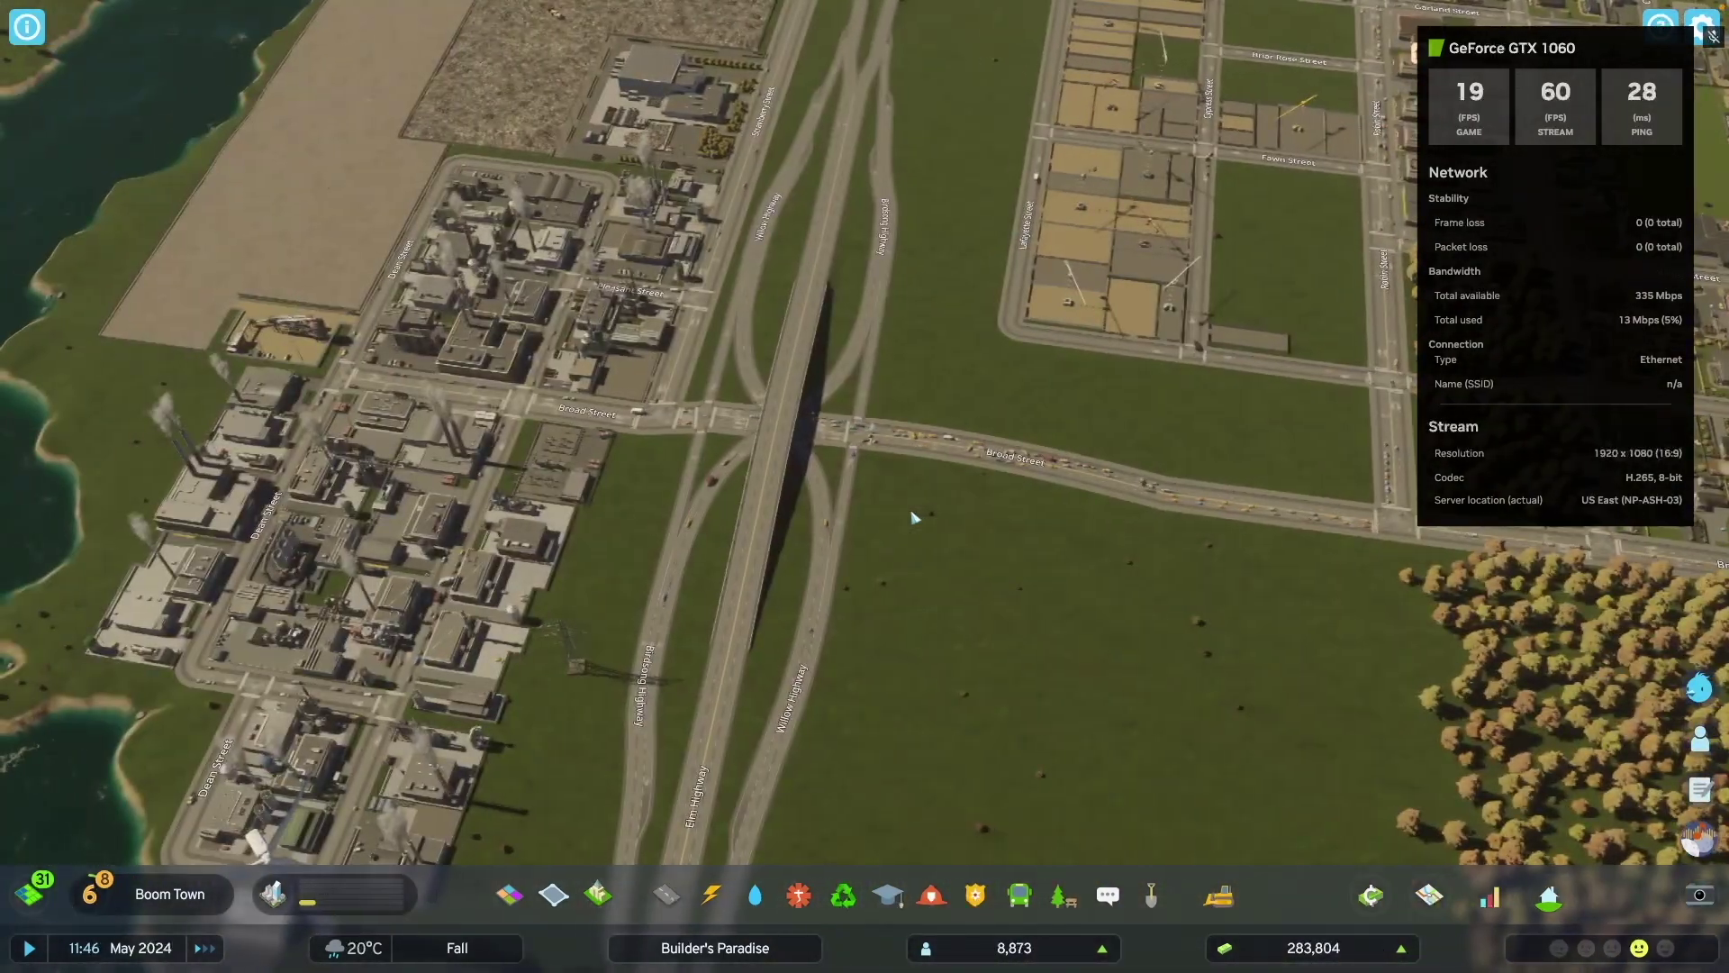
key(d)
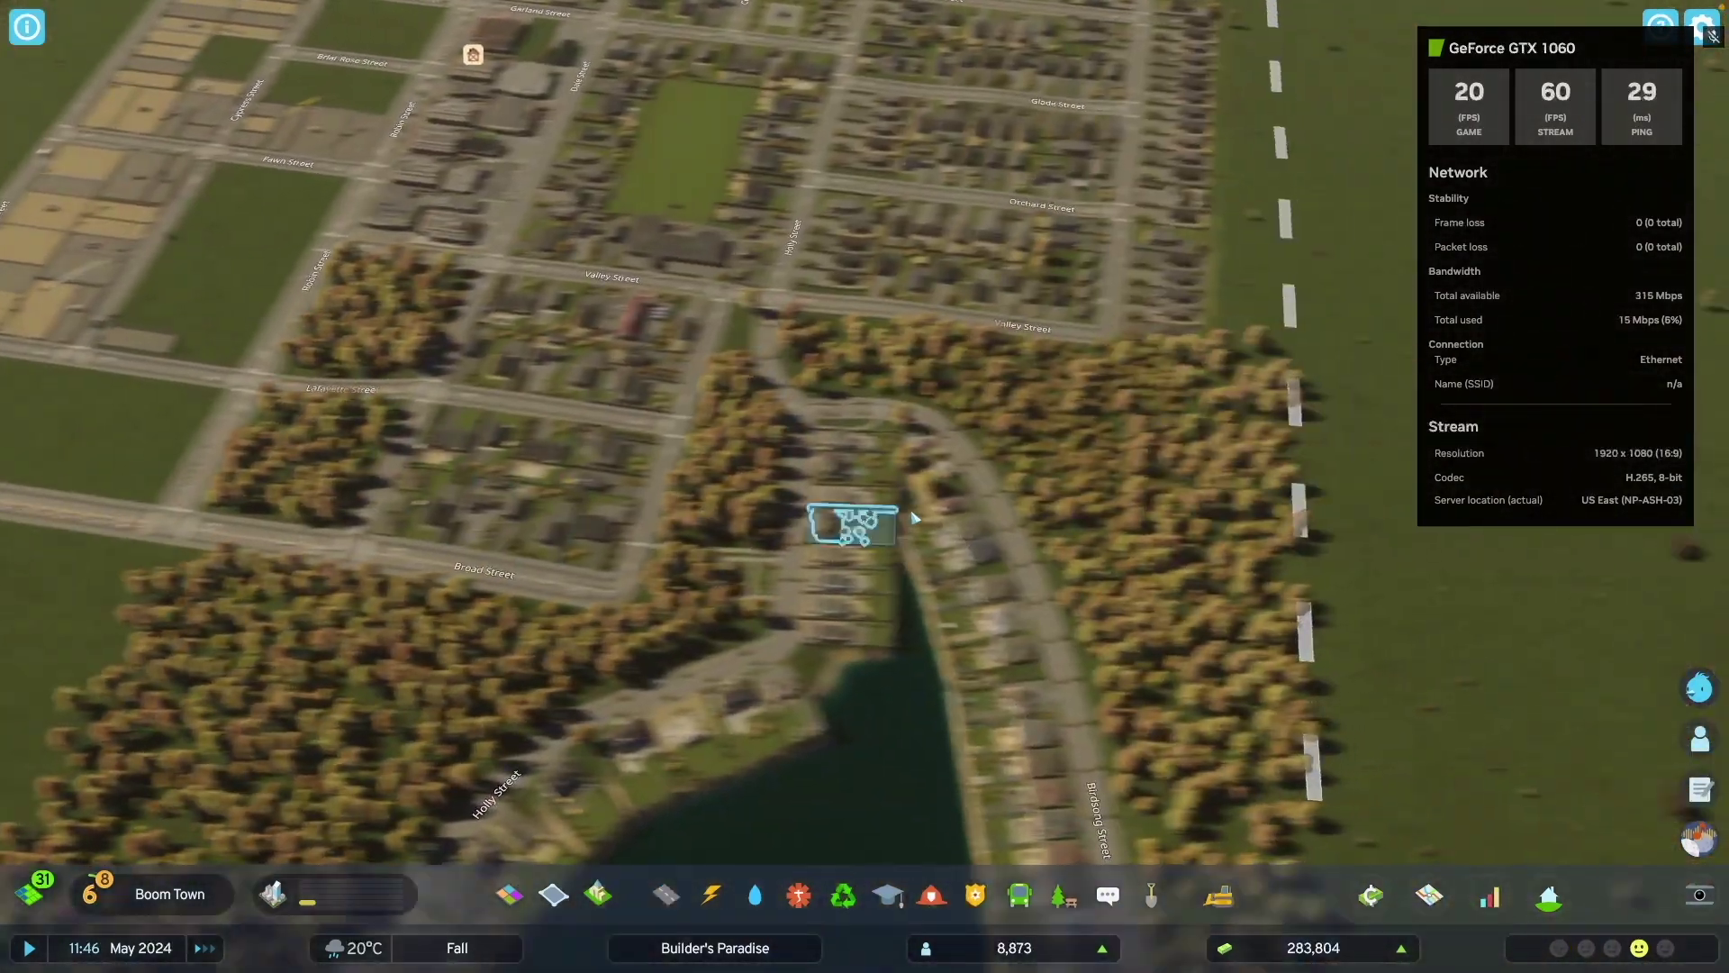
key(w)
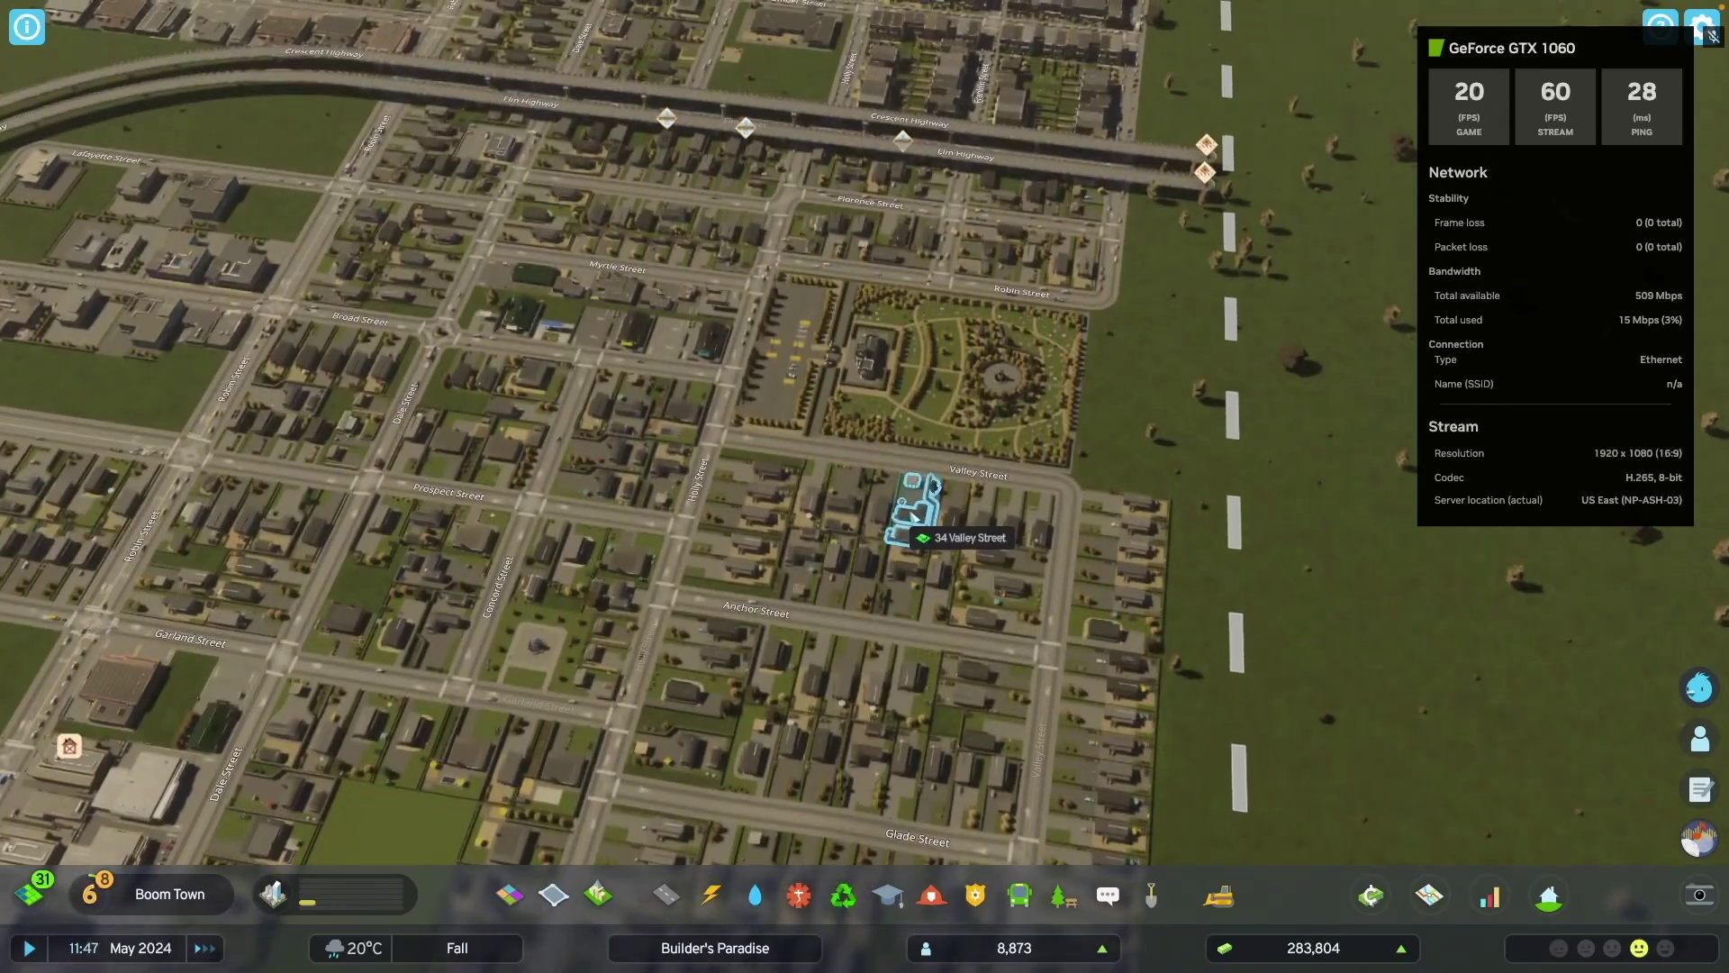
key(w)
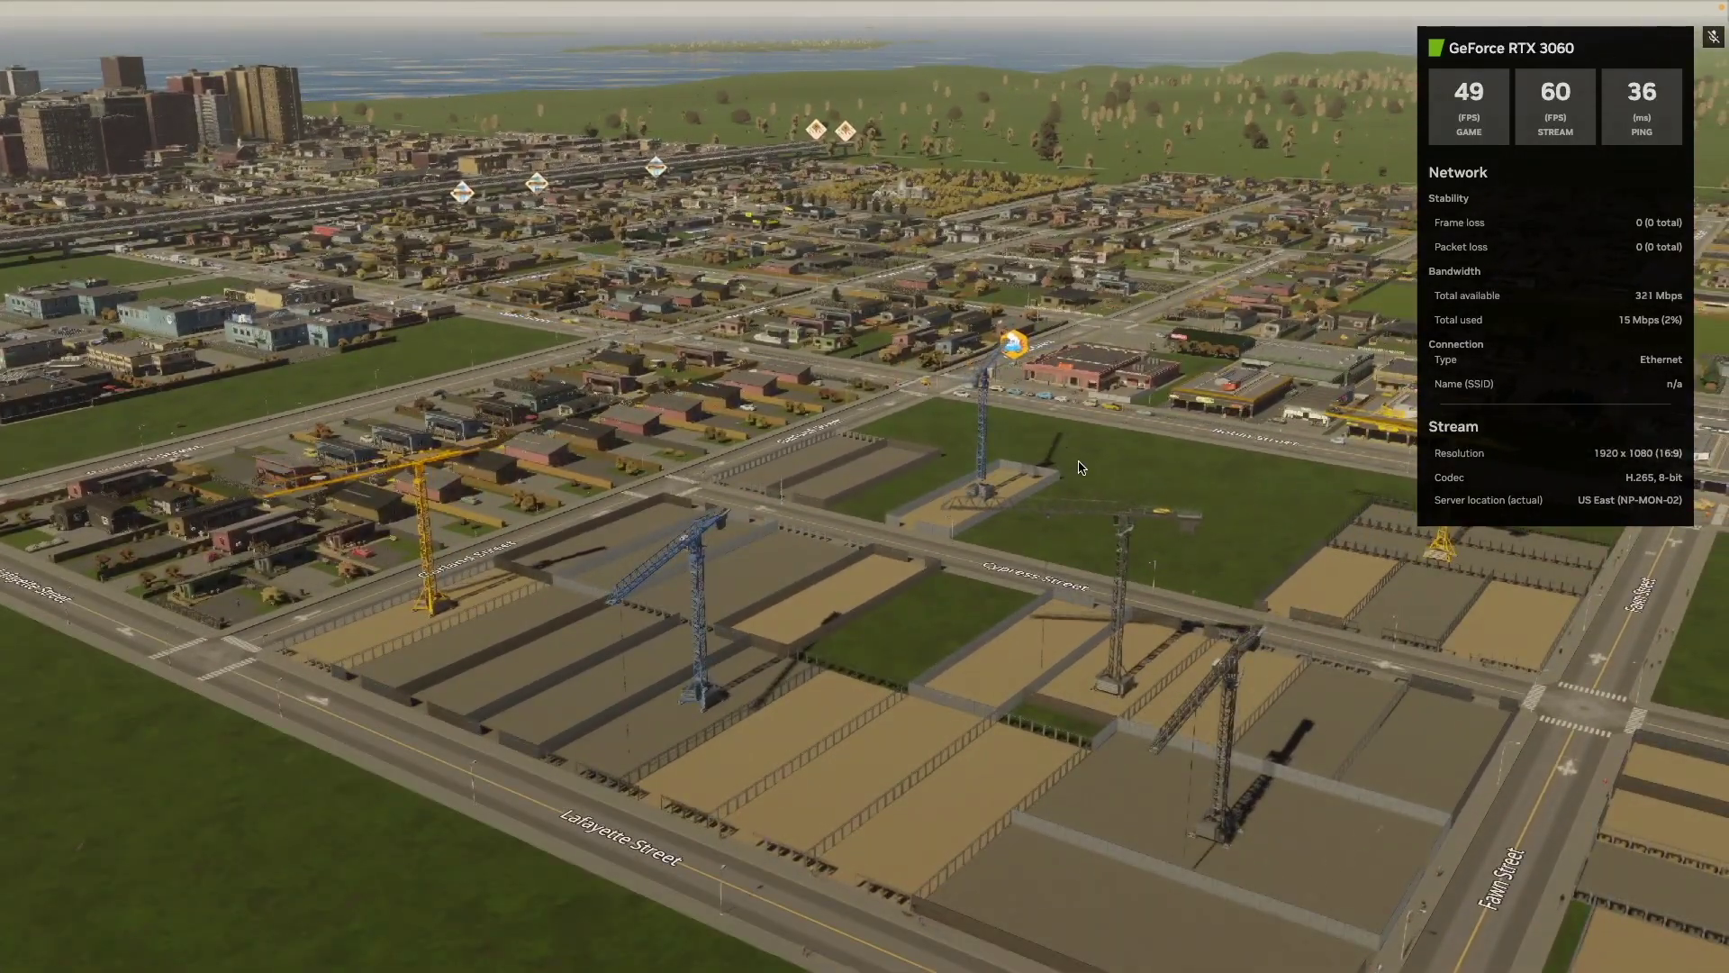
scroll(1080, 466, down, 5)
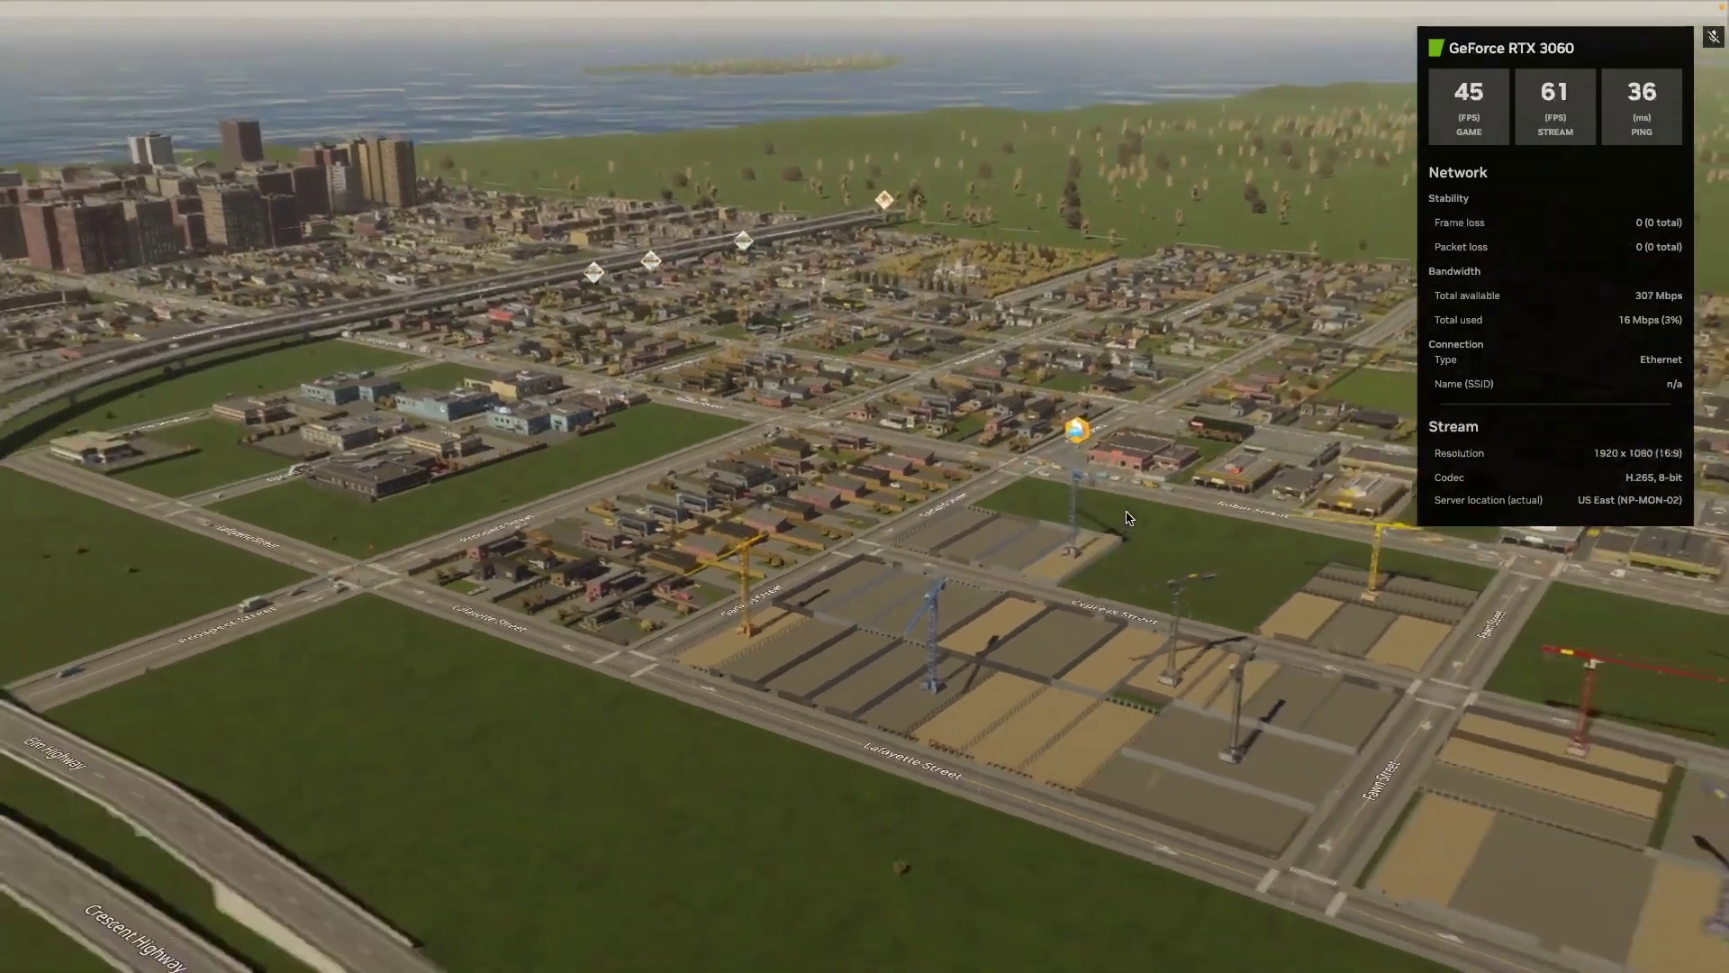
scroll(1125, 510, down, 3)
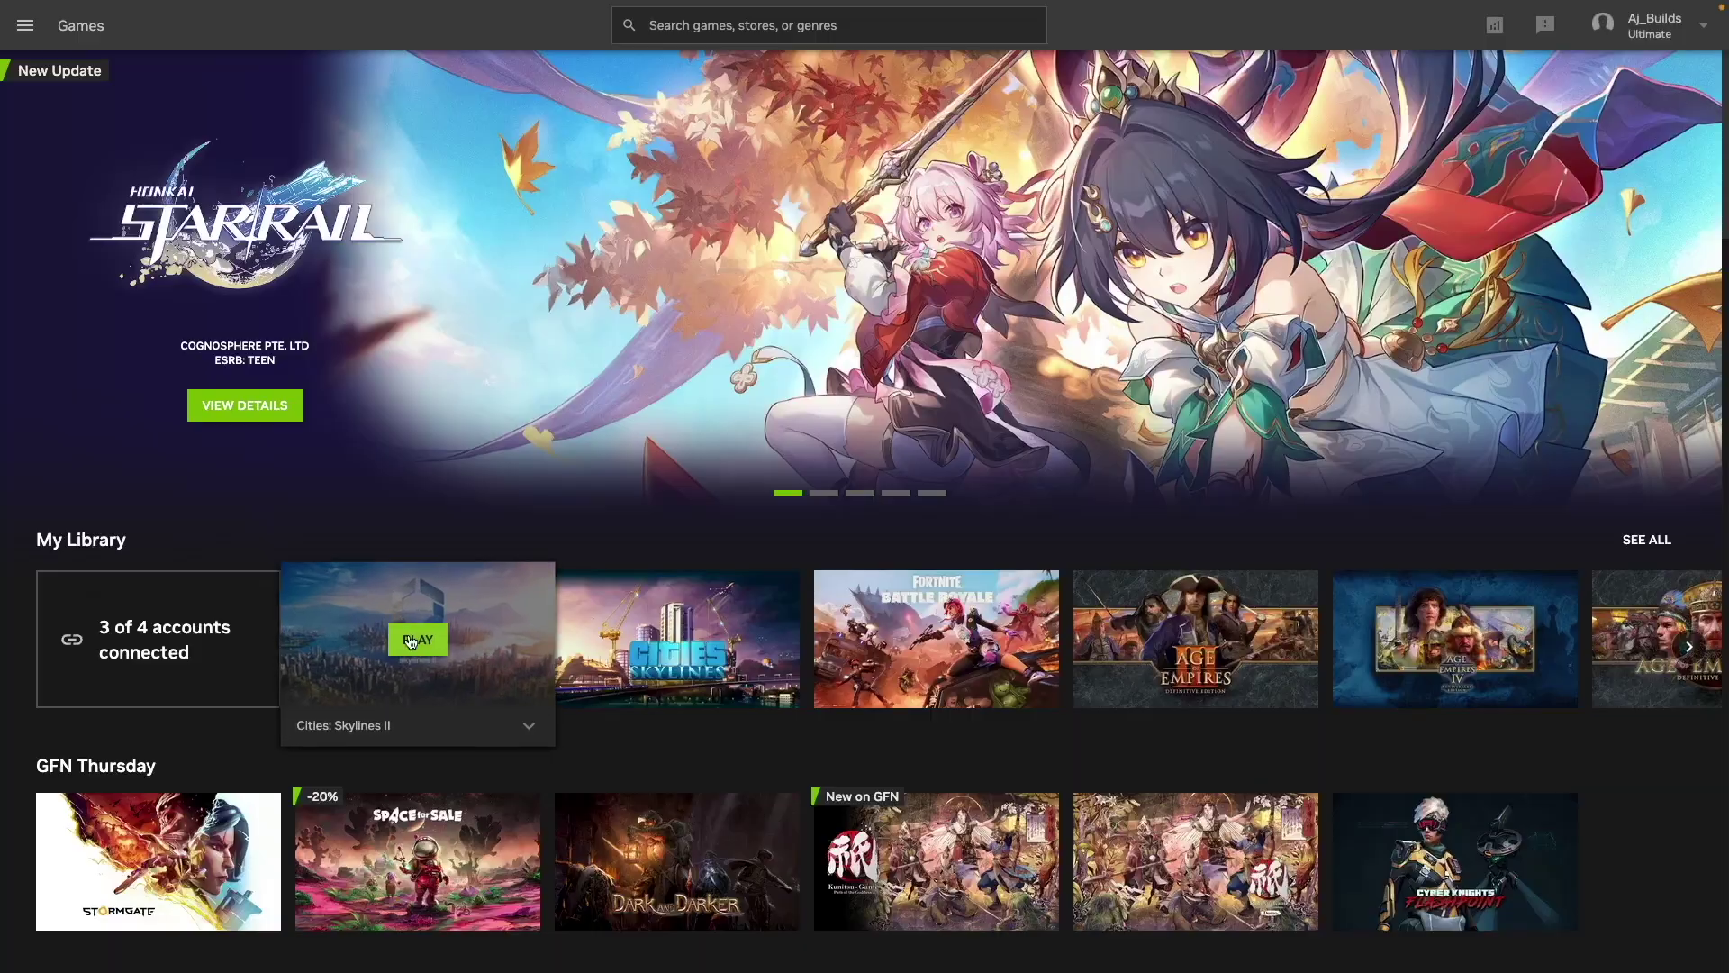
Step: Relaunch Cities: Skylines II from the library on the RTX 4080 tier
click(410, 637)
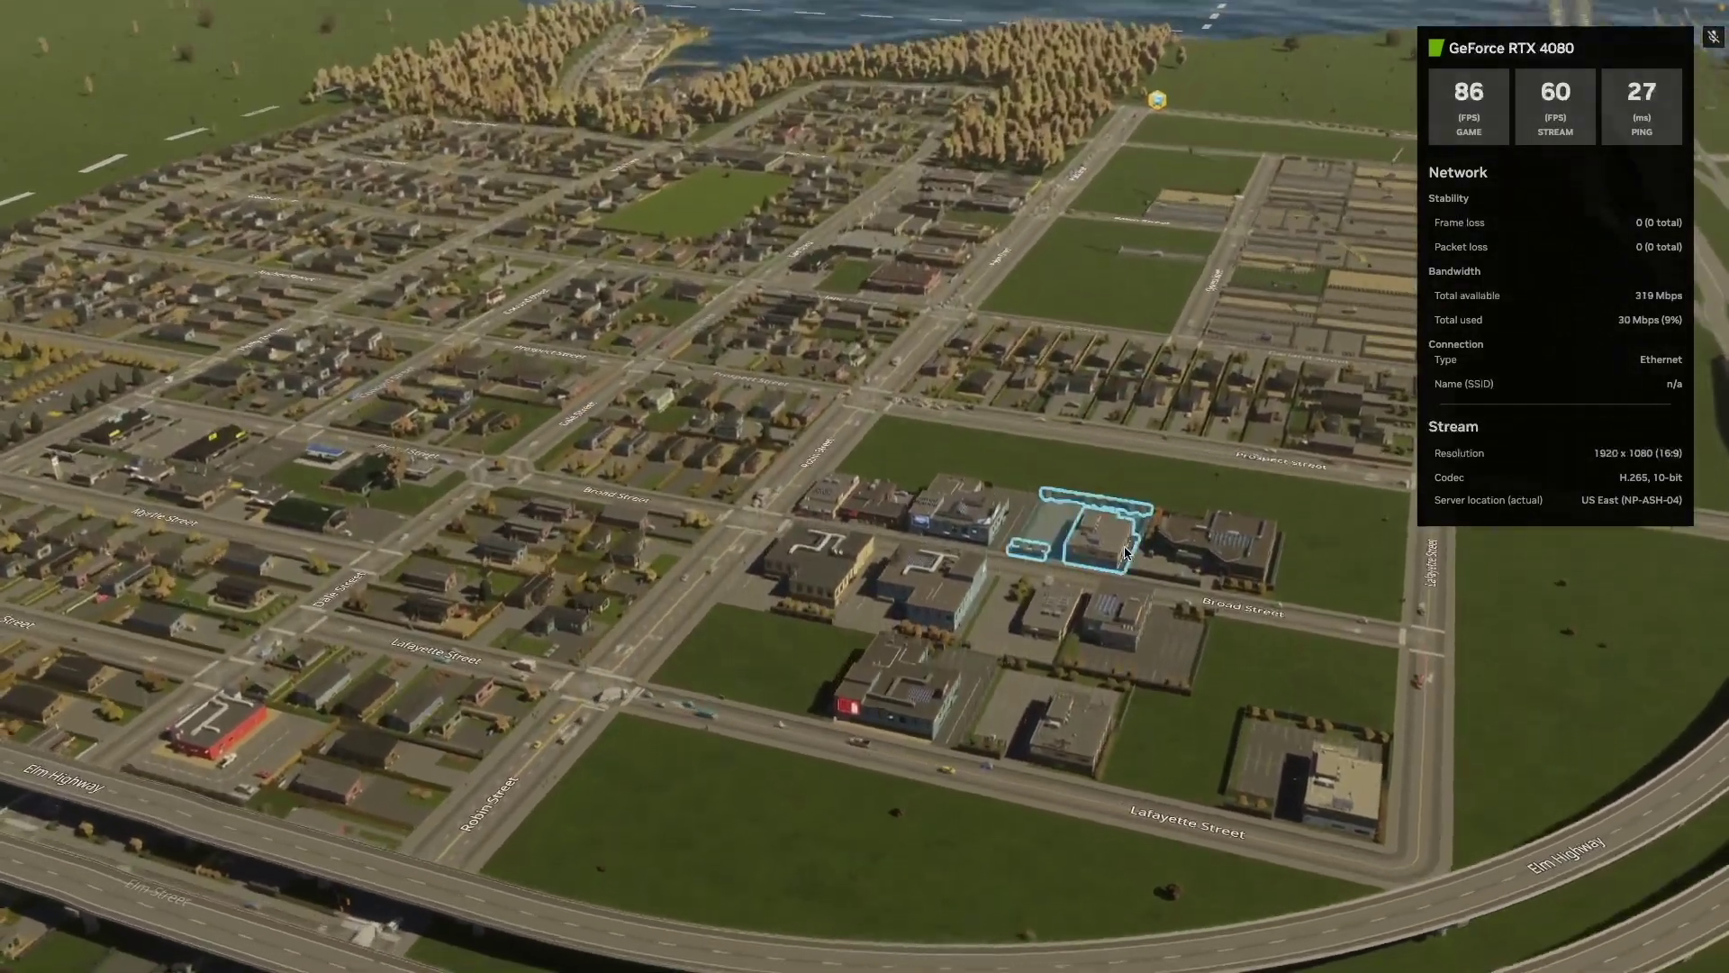
Step: Pan left across the city and back in on the RTX 4080 stream
key(a)
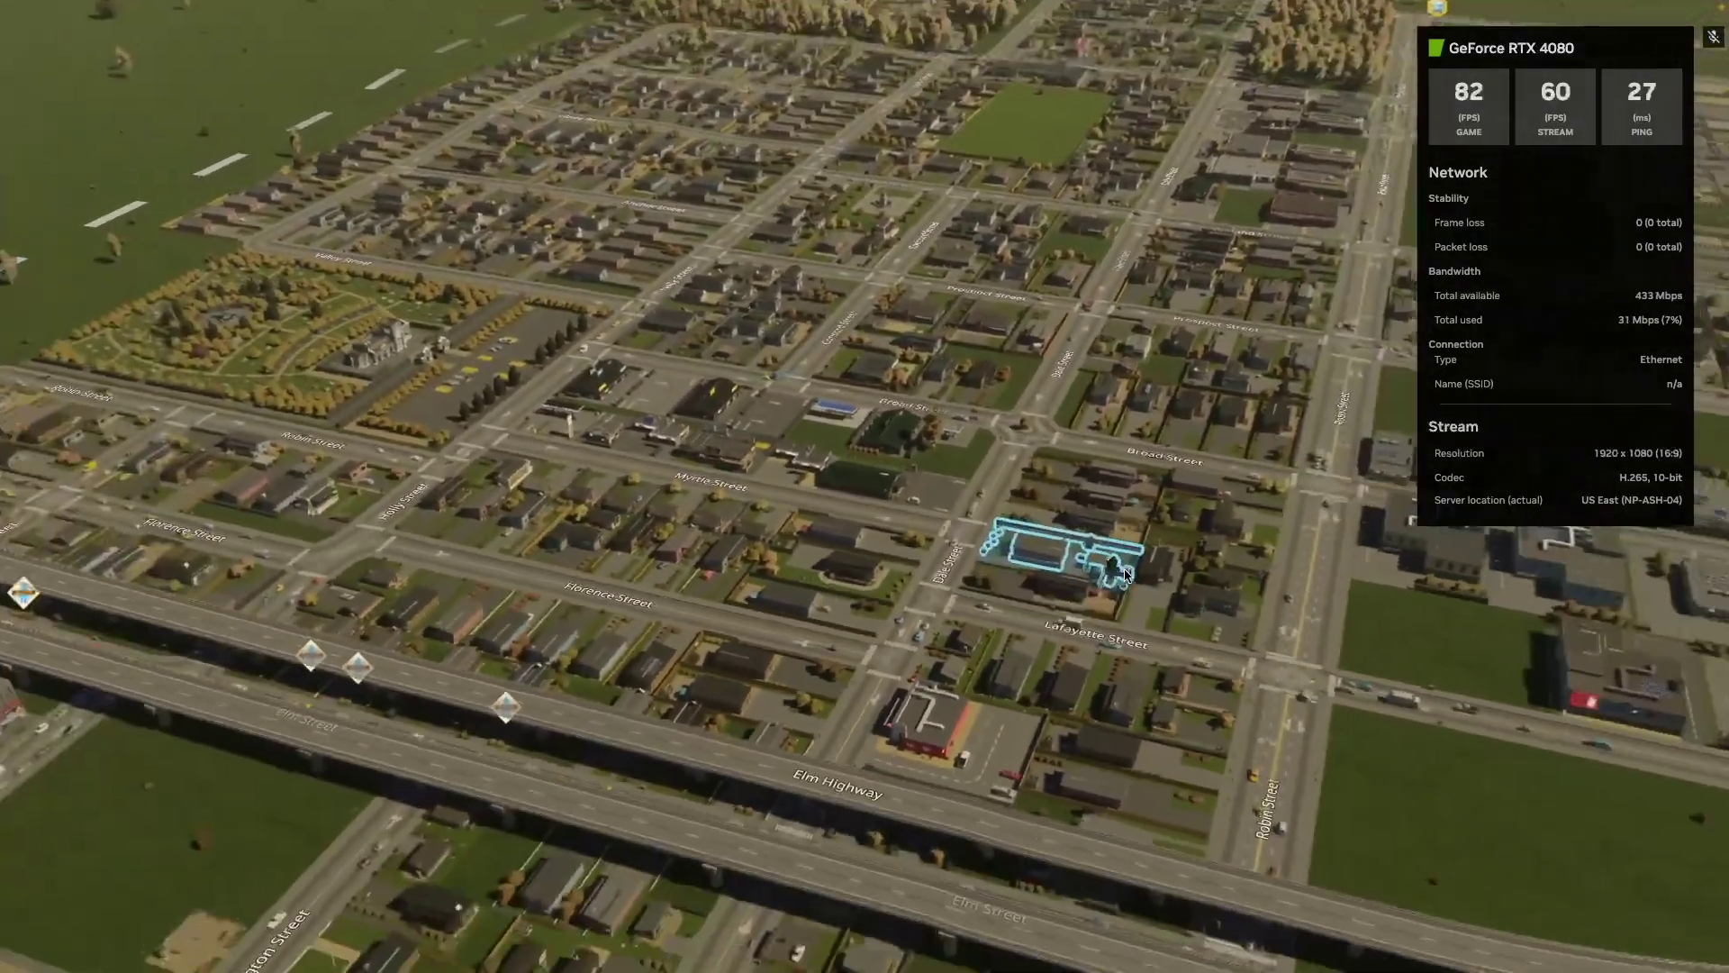
scroll(1125, 567, down, 5)
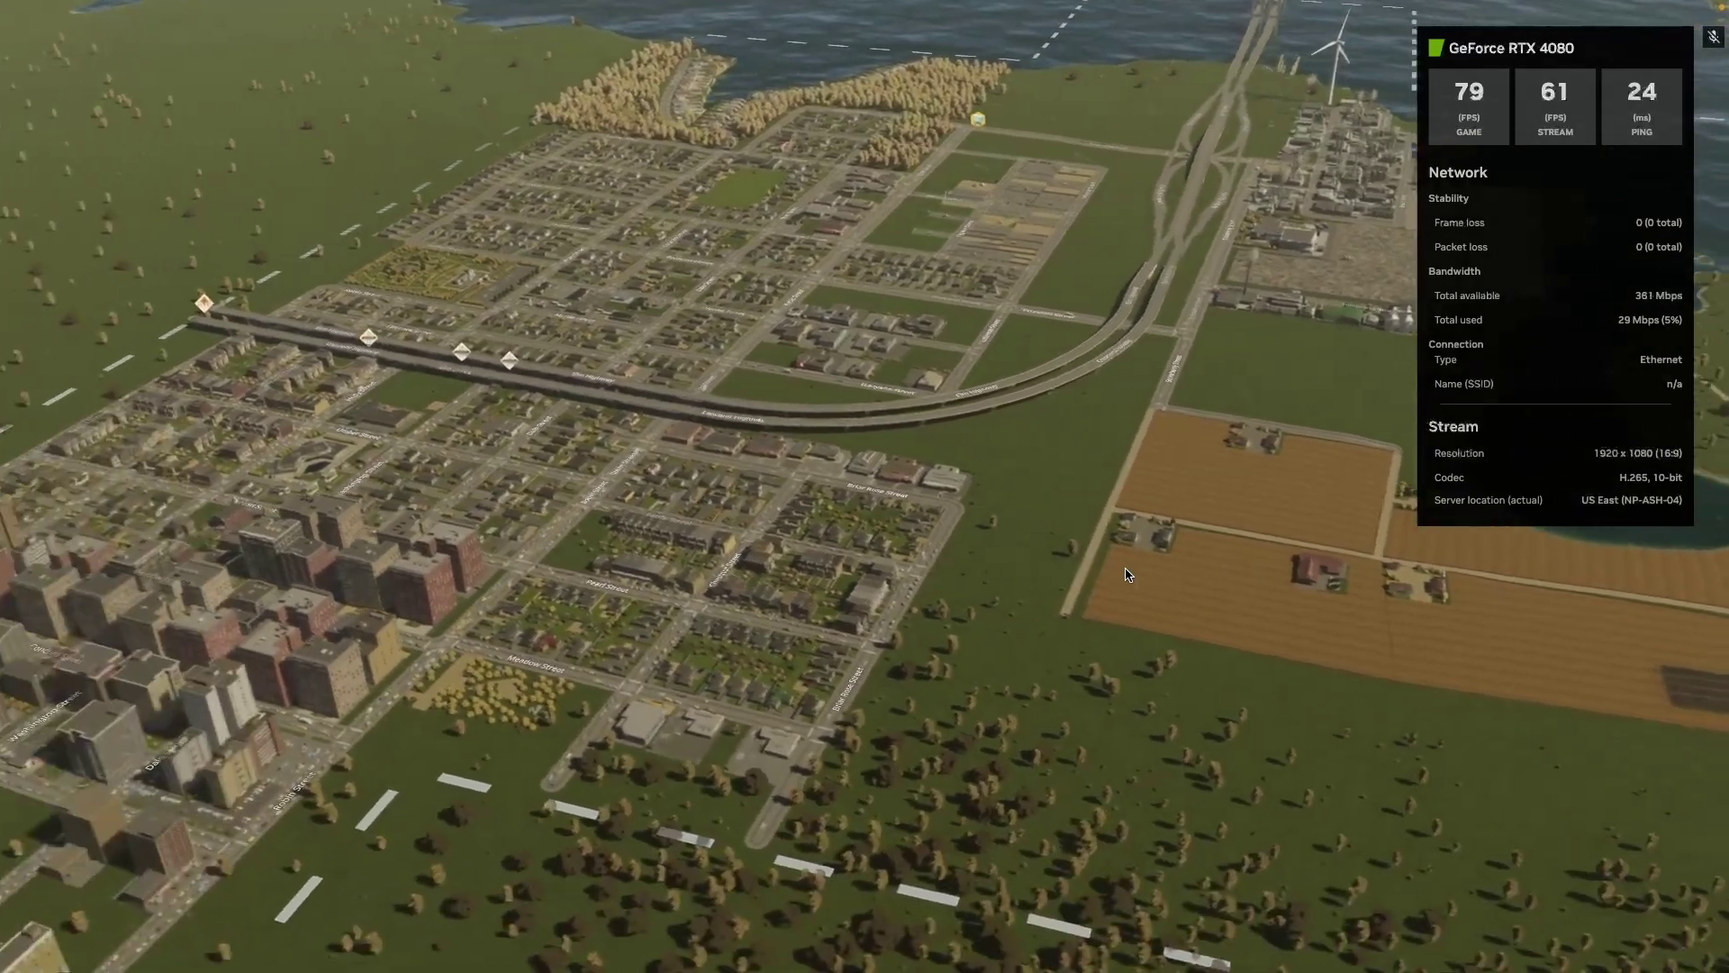
key(a)
scroll(1125, 572, up, 4)
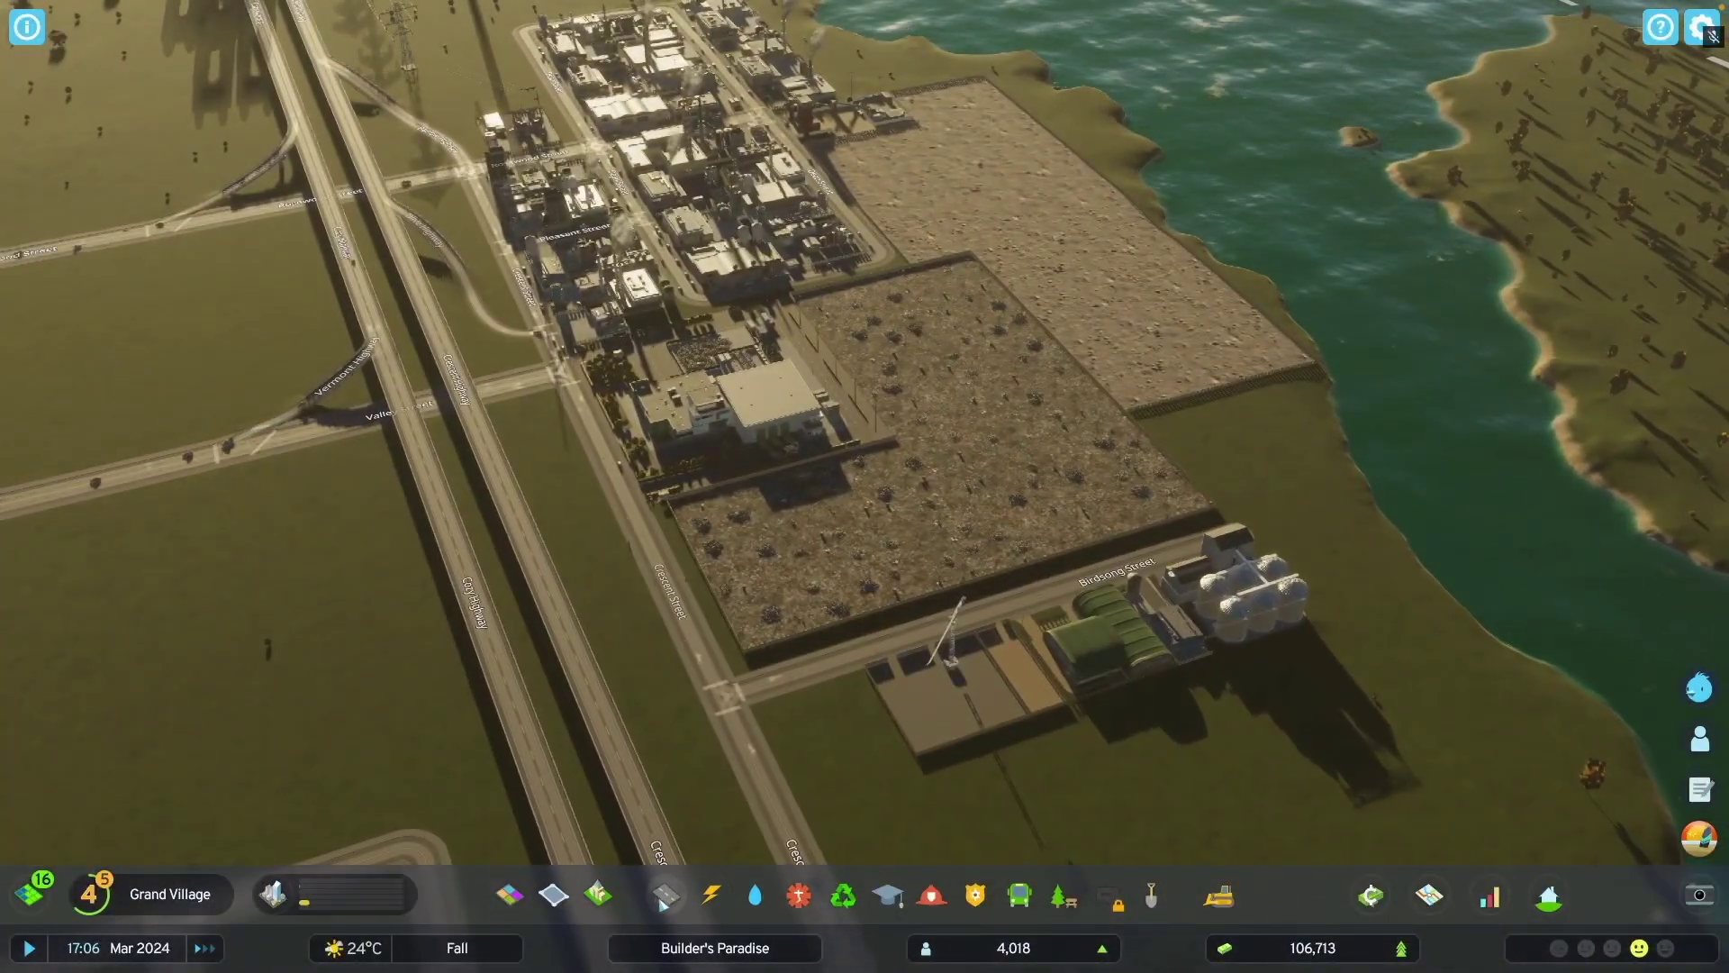
Step: Open the zoning tools with the industrial overlay beside the riverside industrial district
click(510, 894)
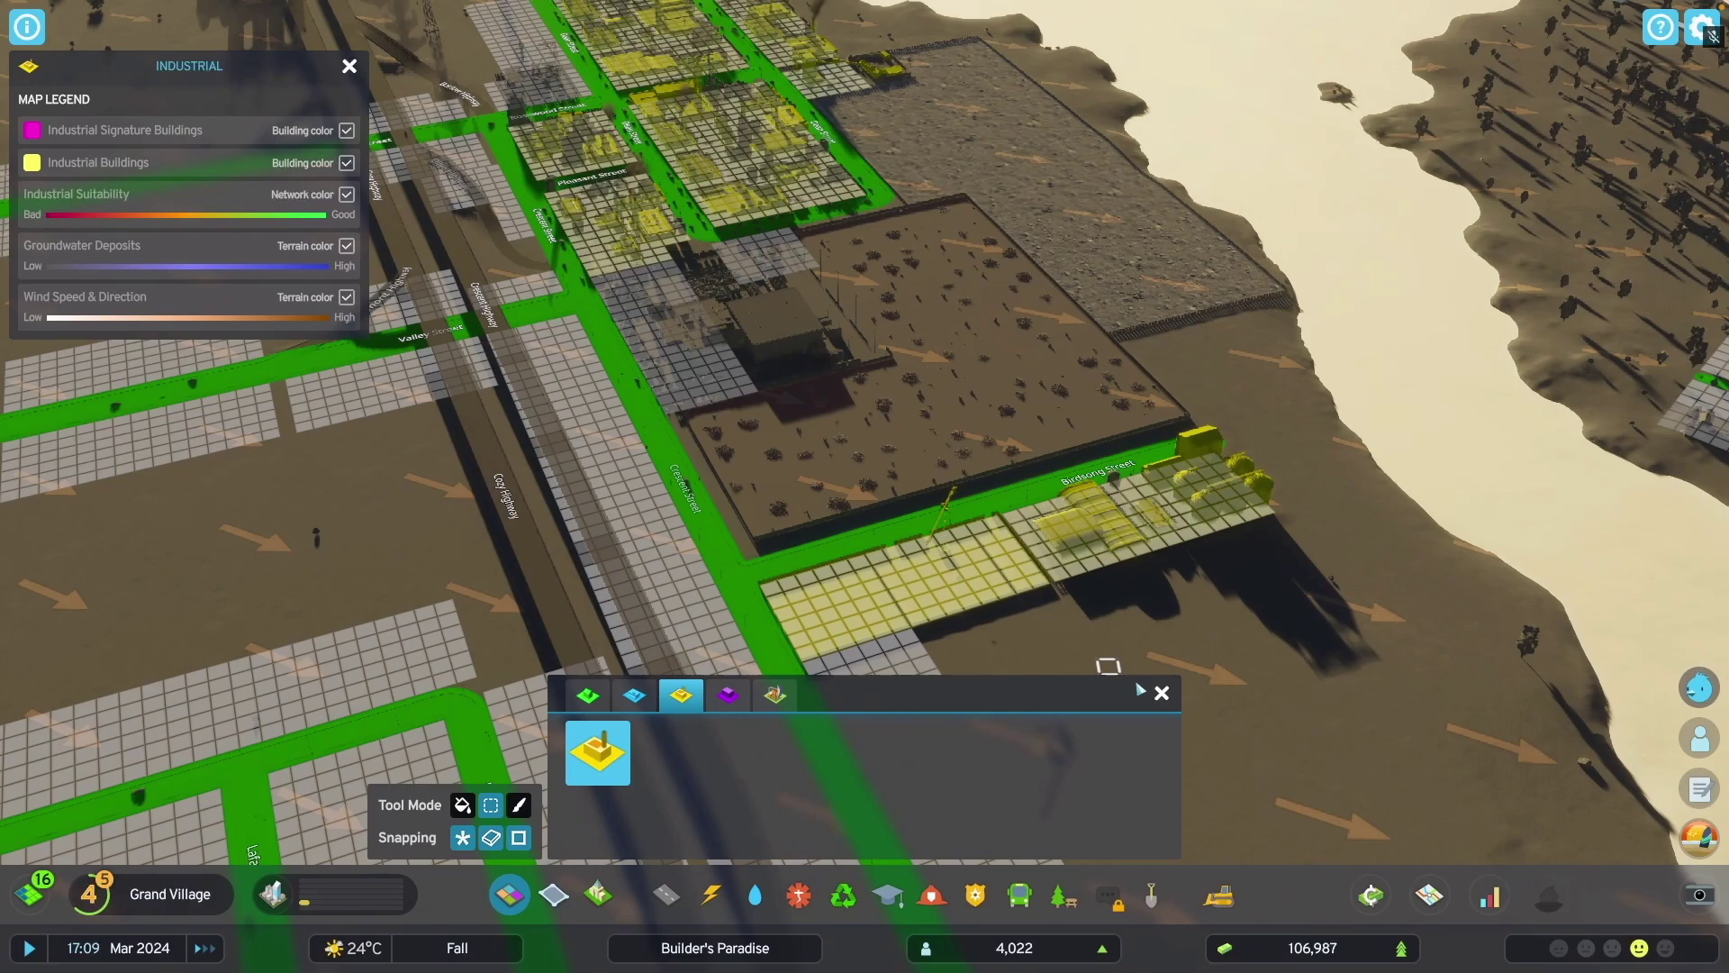
click(1162, 695)
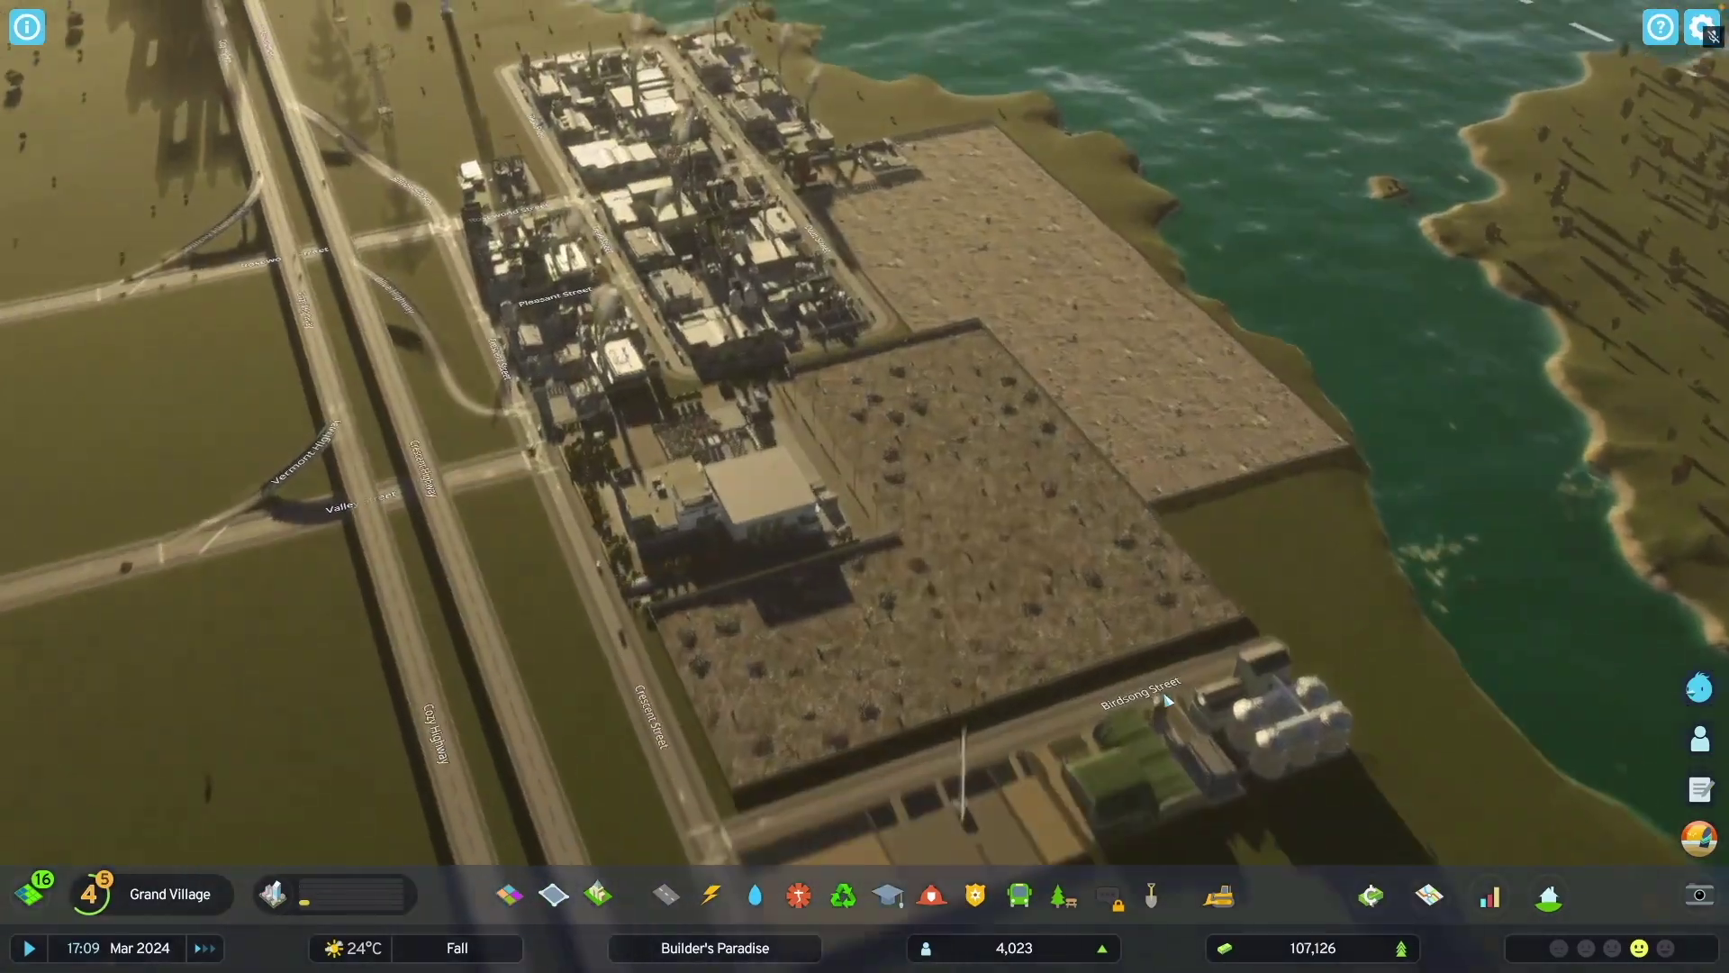
scroll(1167, 700, down, 3)
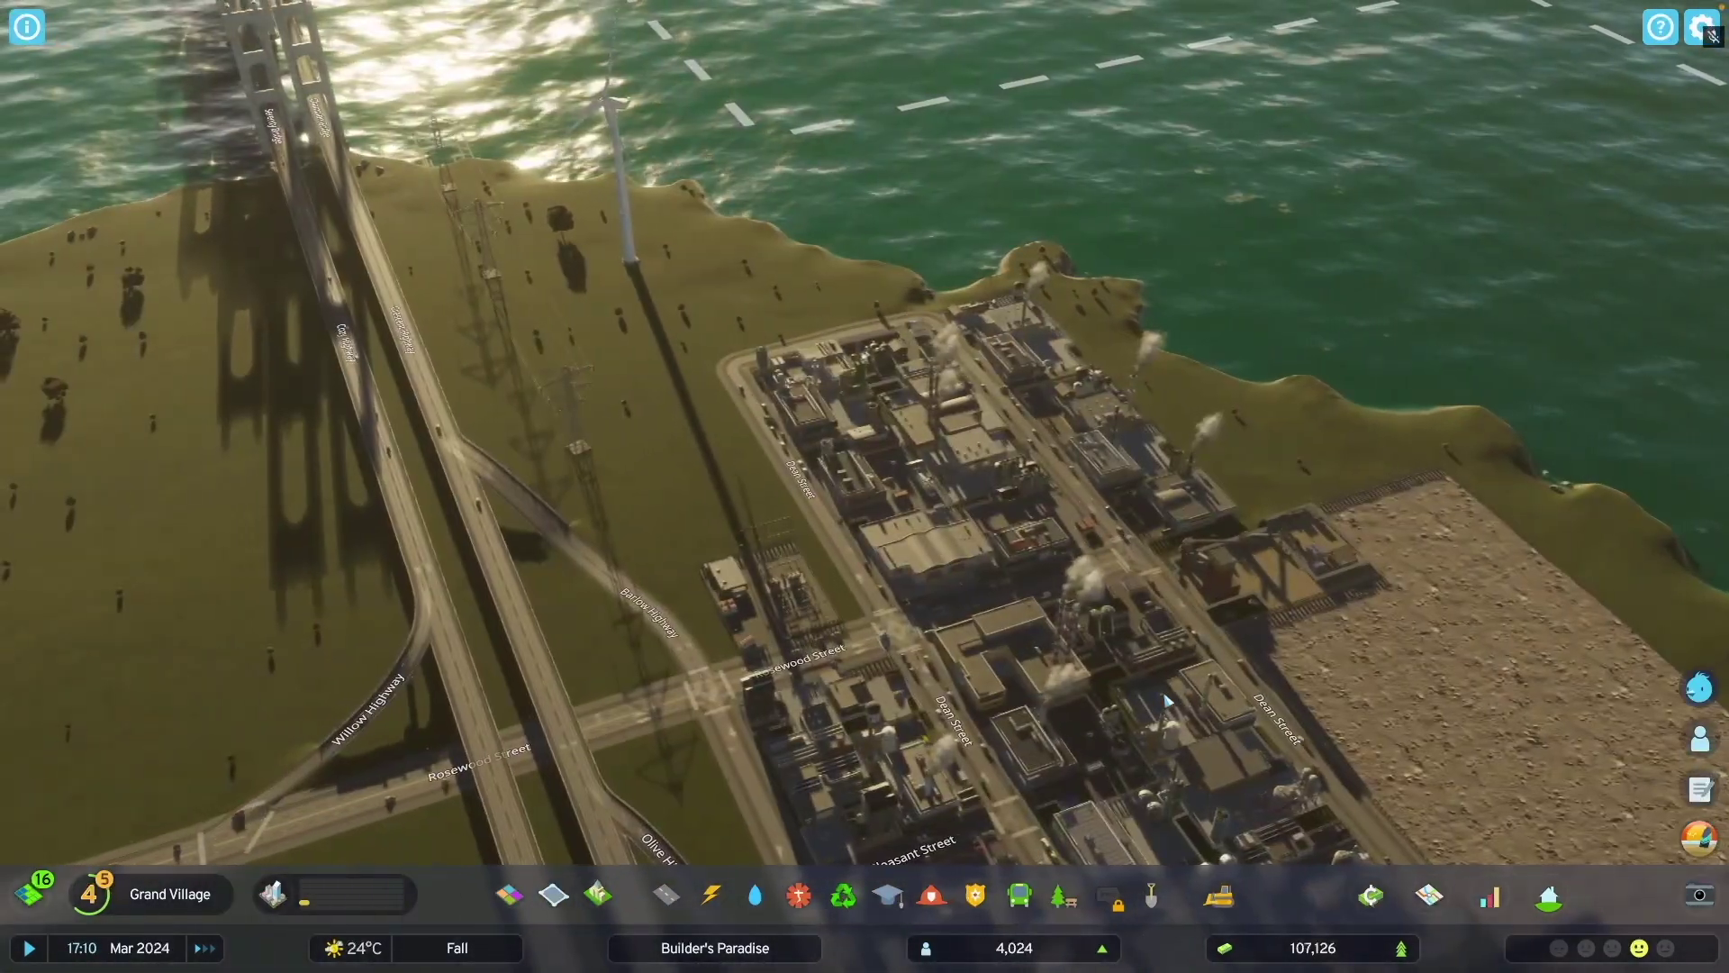
click(514, 891)
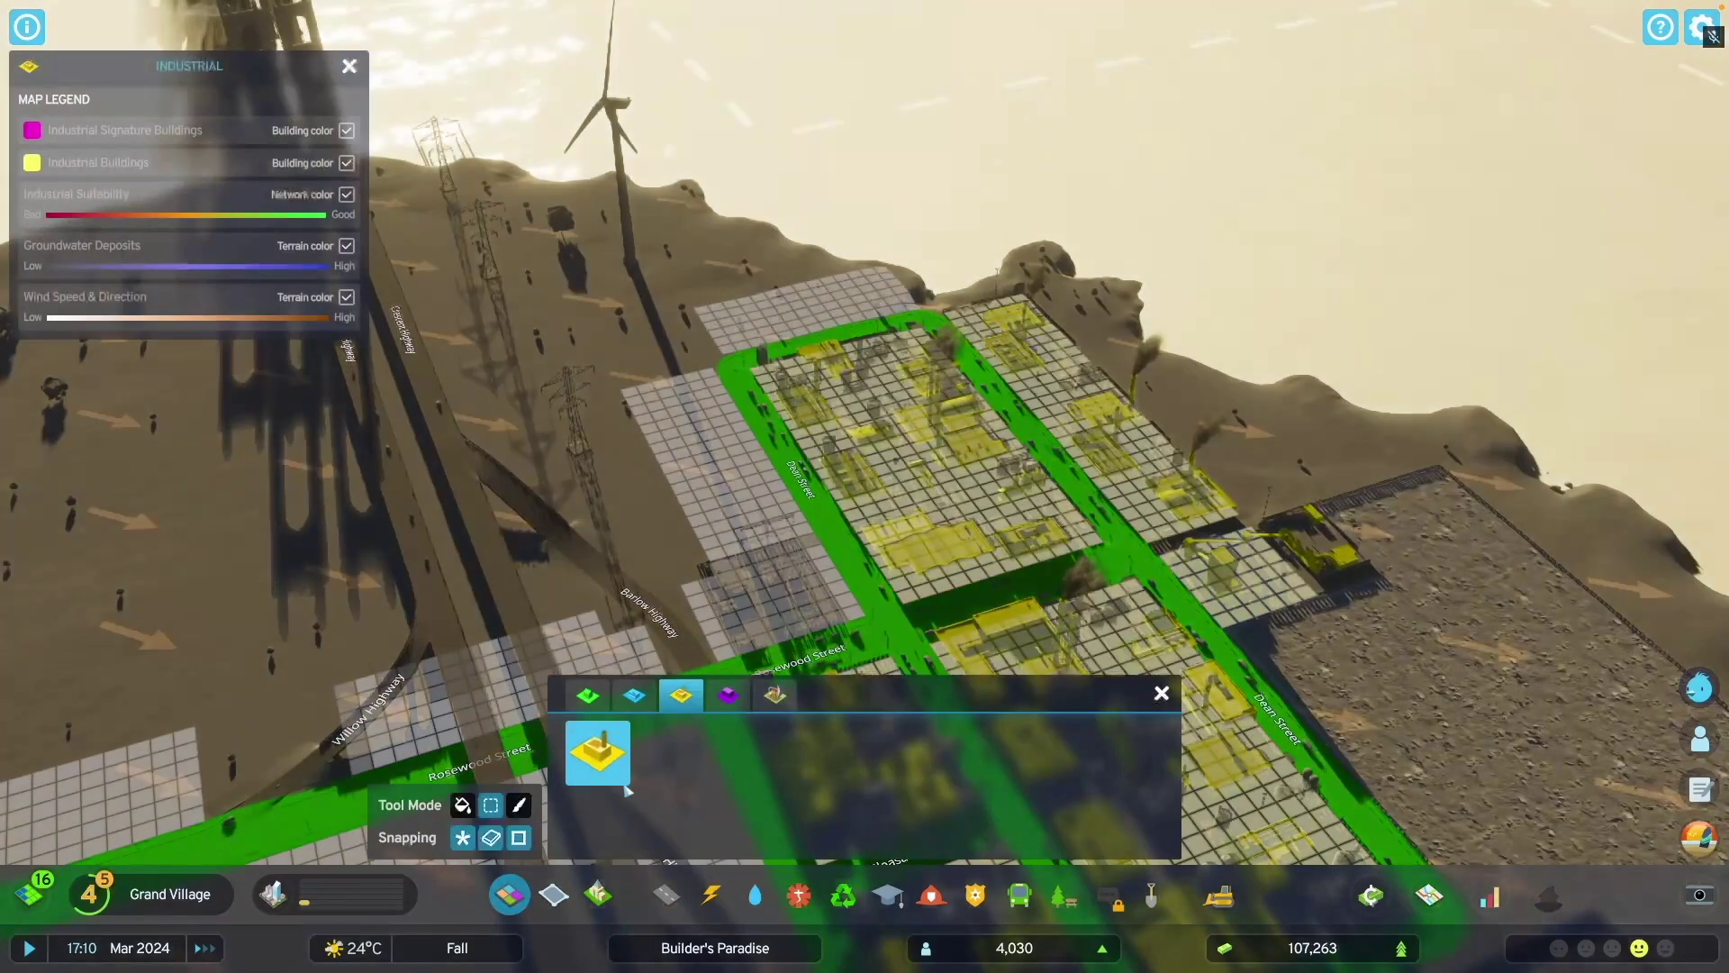